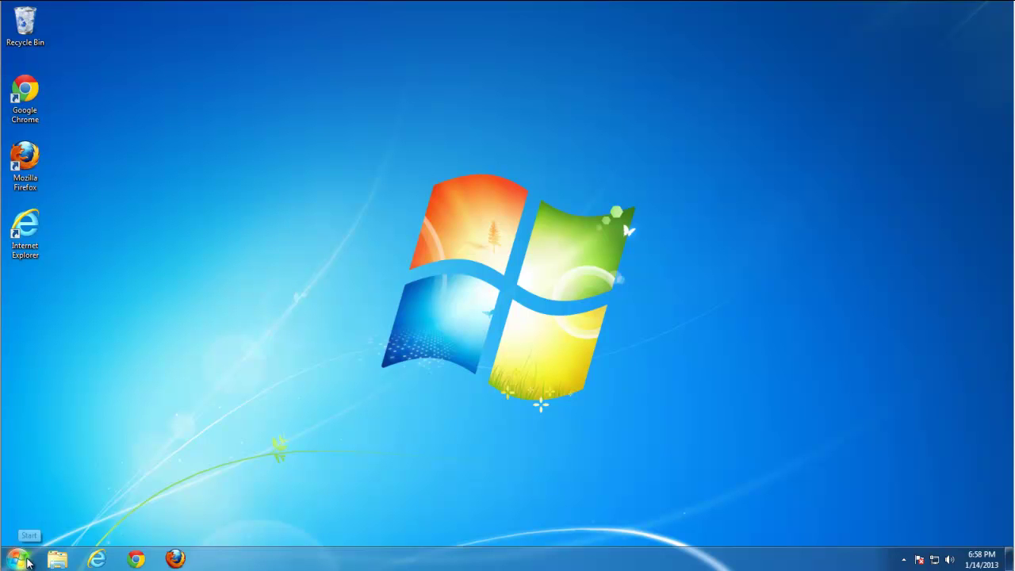
Step: Uninstall CouponDropDown from Programs and Features, confirming the removal and closing the uninstaller
left_click(17, 560)
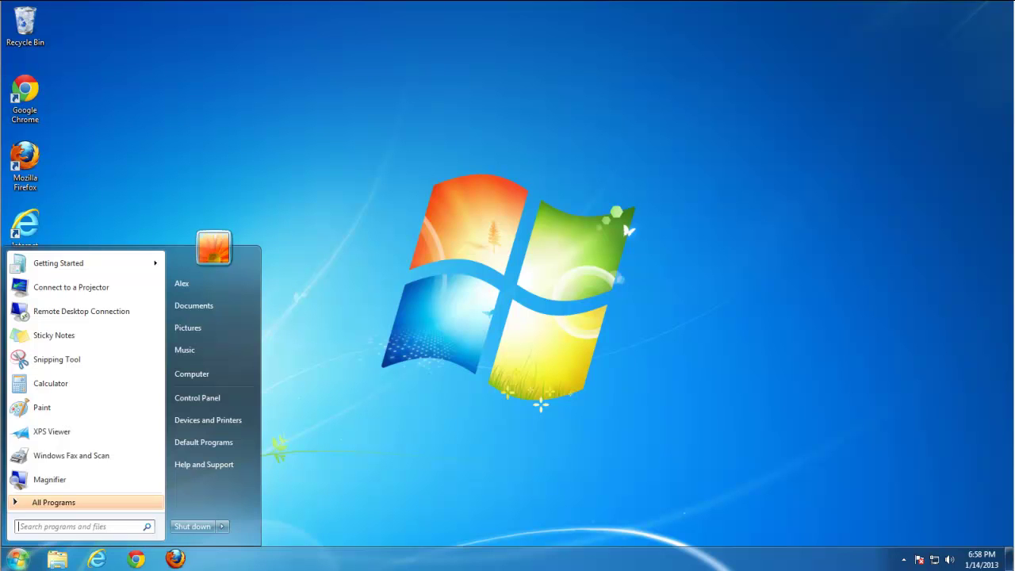
left_click(199, 399)
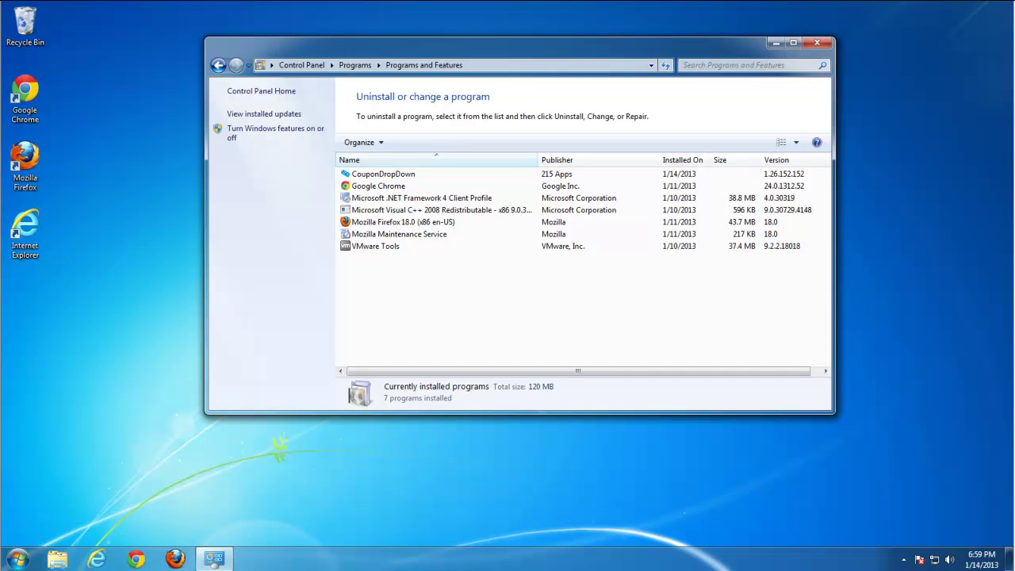
left_click(413, 178)
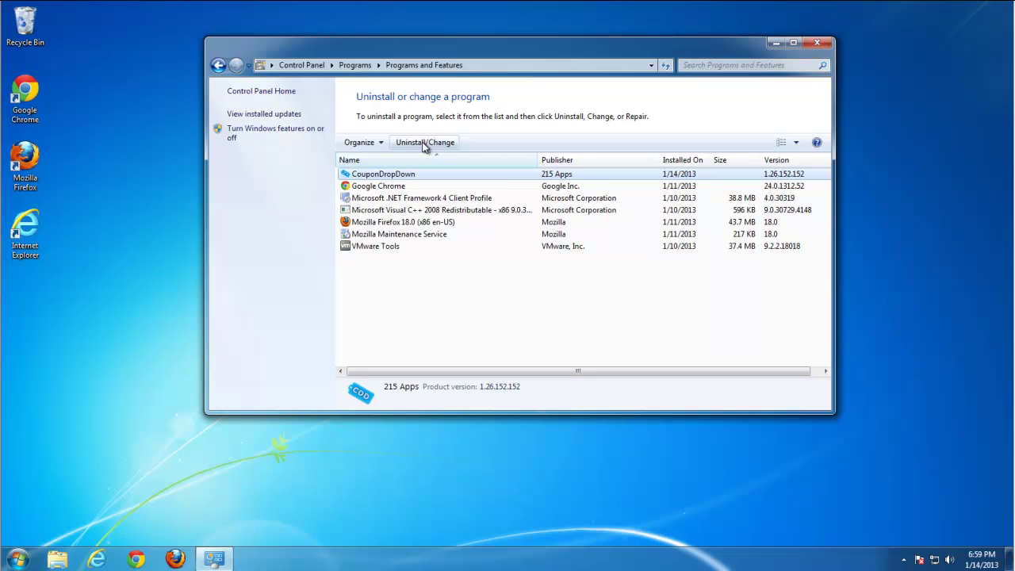
left_click(424, 145)
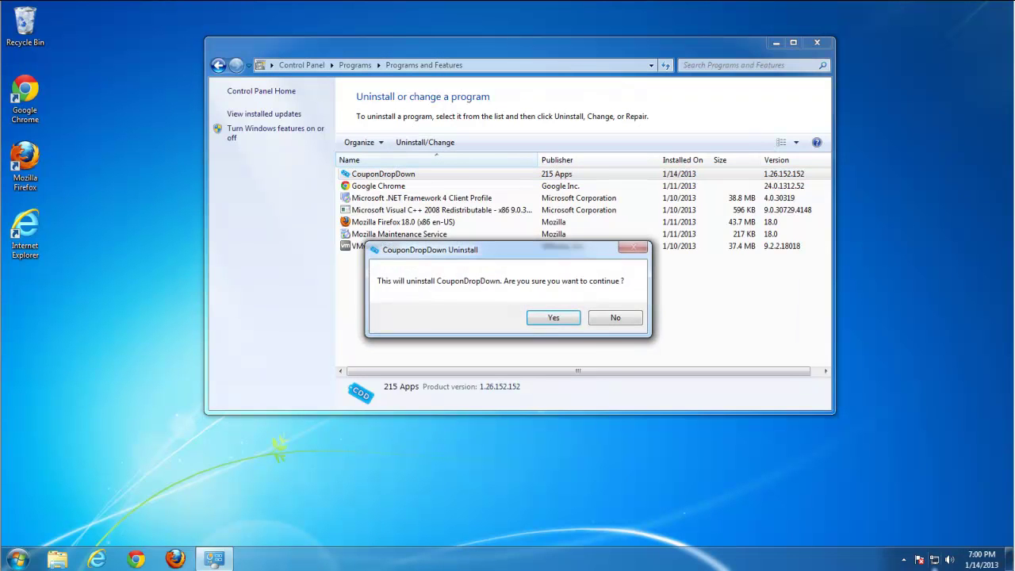
left_click(555, 318)
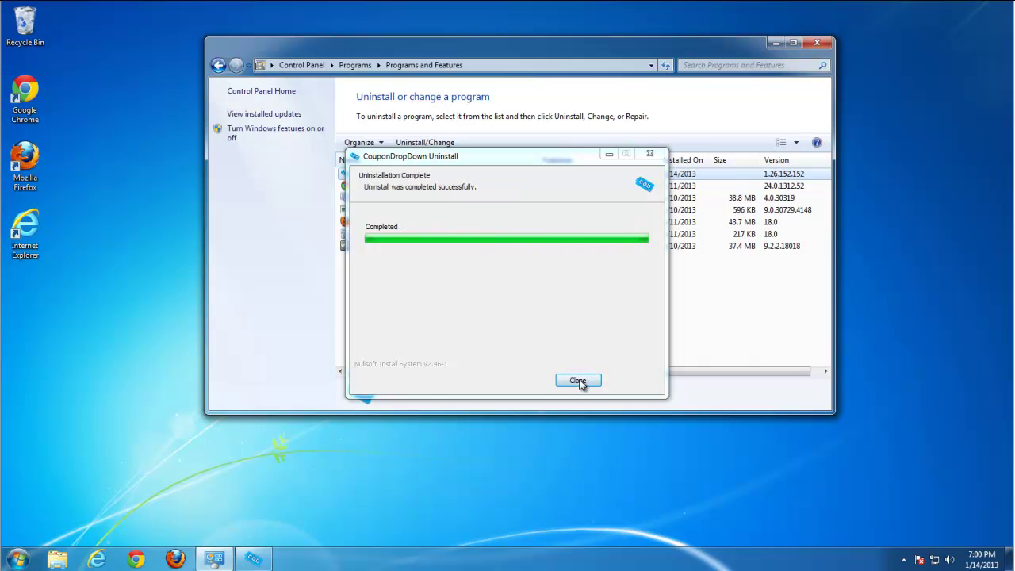
left_click(578, 381)
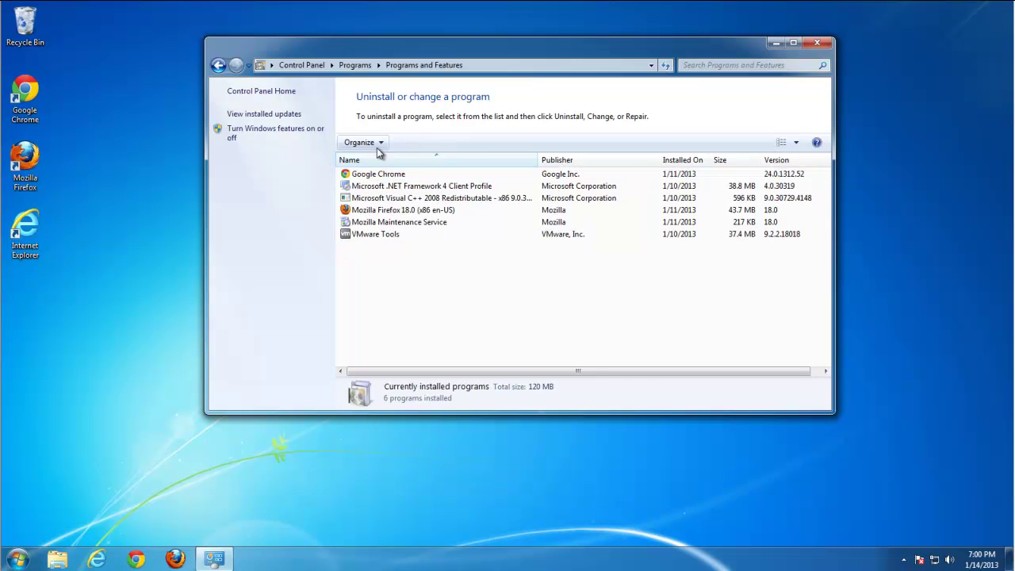
Step: Remove the CouponDropDown extension from Chrome's Extensions settings, leaving Google Docs, and close the tab
left_click(814, 45)
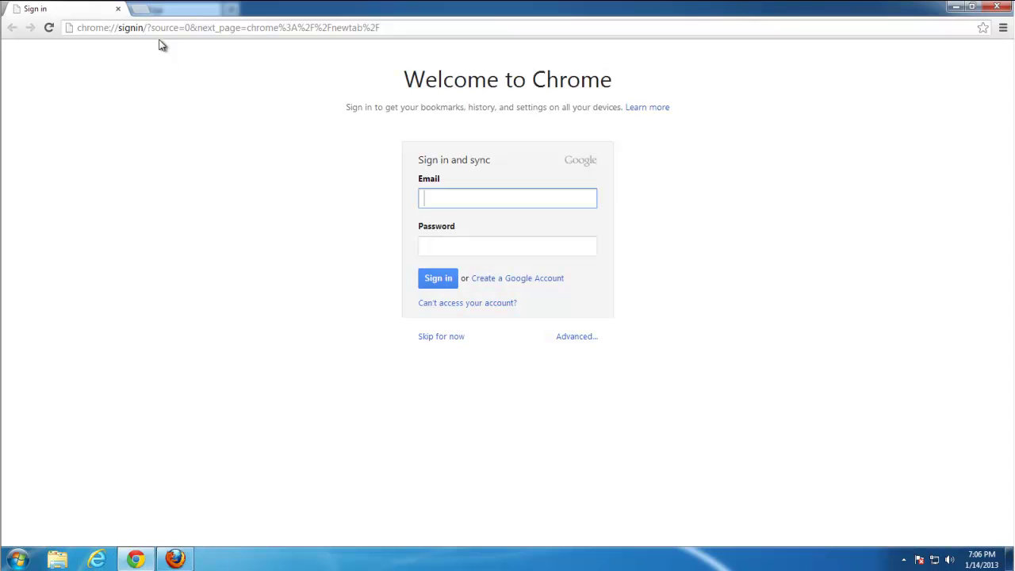
left_click(1003, 27)
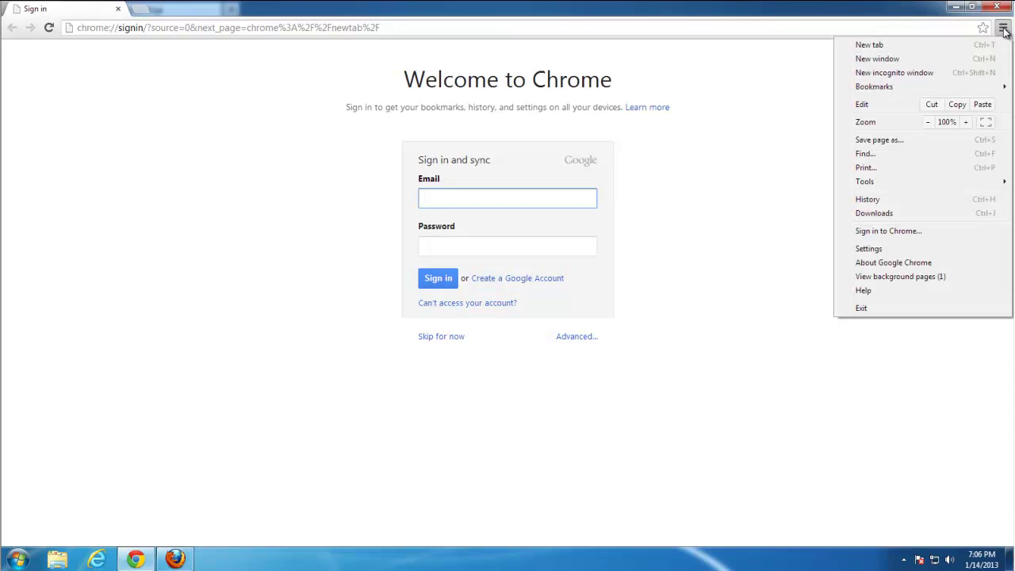
left_click(890, 250)
left_click(47, 104)
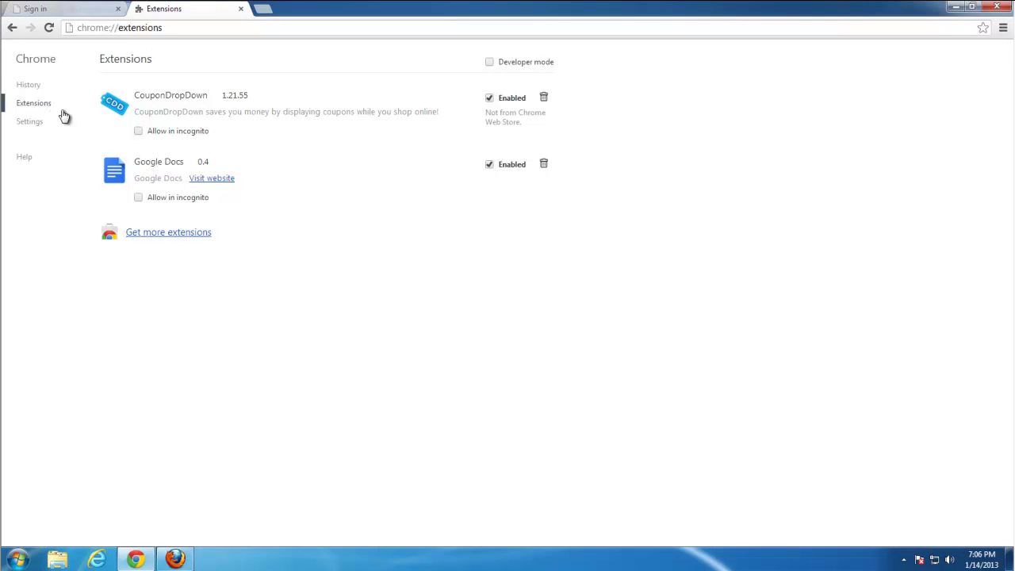
left_click(543, 96)
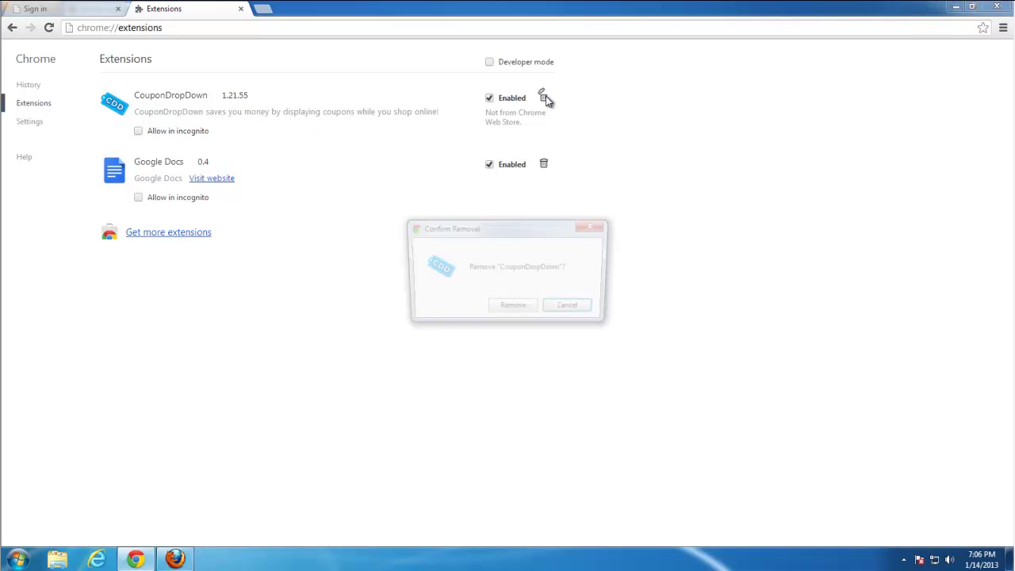
left_click(515, 308)
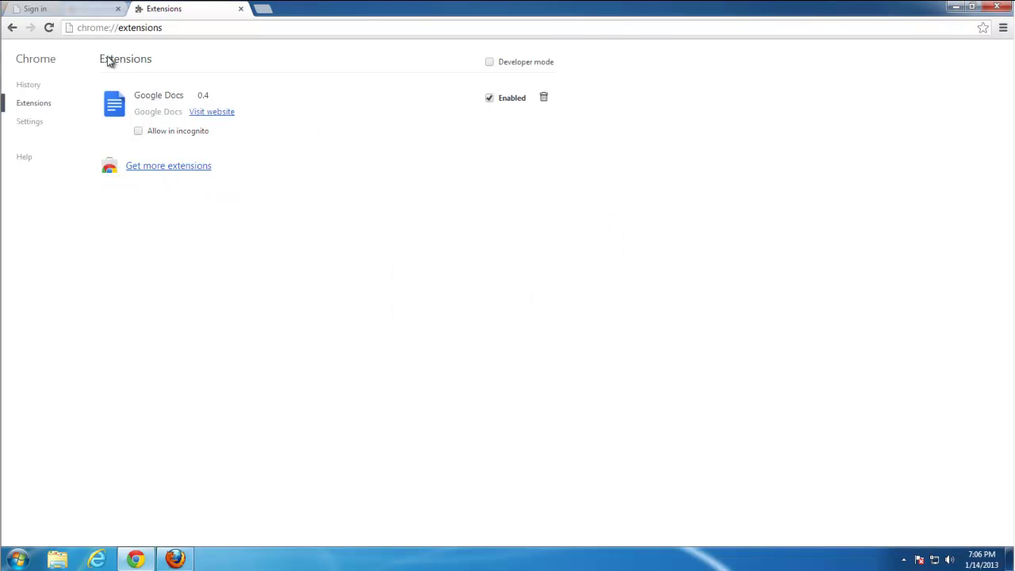
left_click(237, 9)
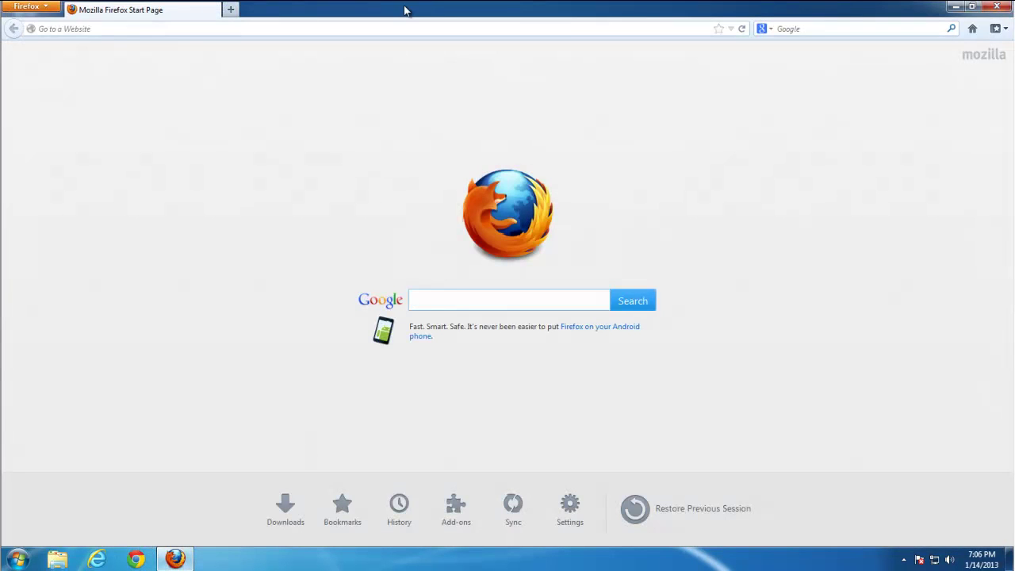
Step: Remove the CouponDropDown add-on from Firefox's Extensions, restart Firefox, then close it
left_click(33, 9)
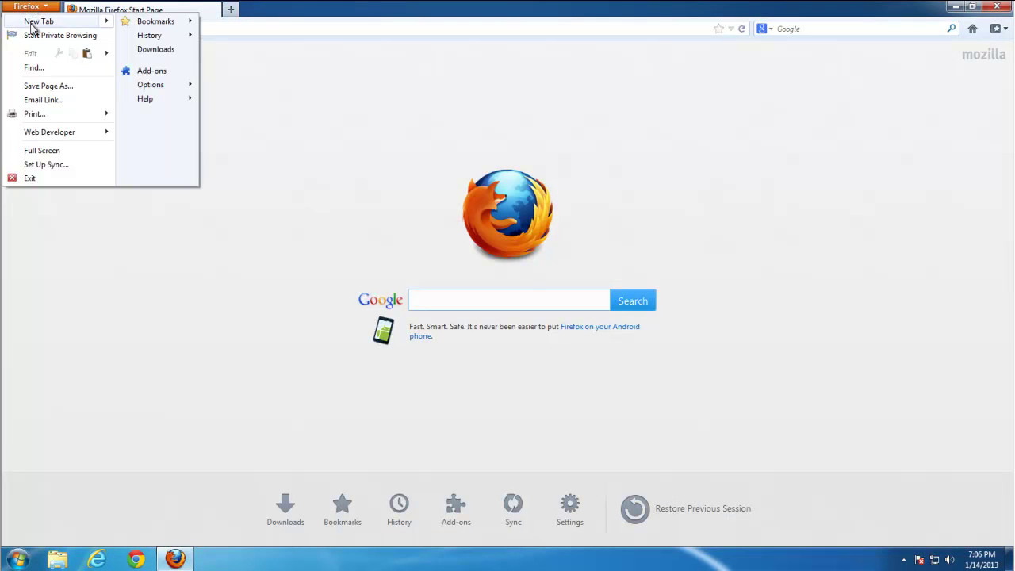
left_click(165, 72)
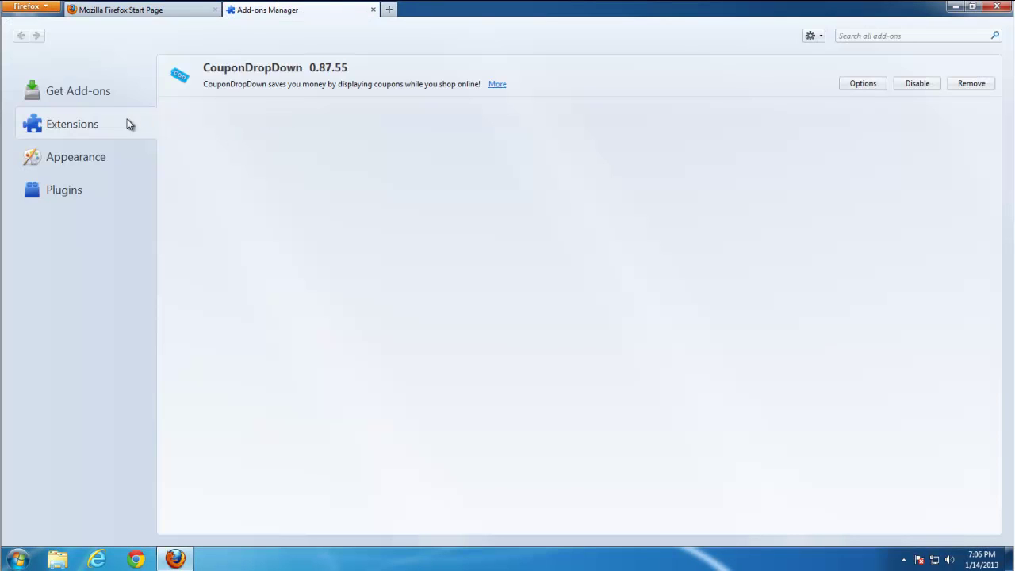
left_click(968, 85)
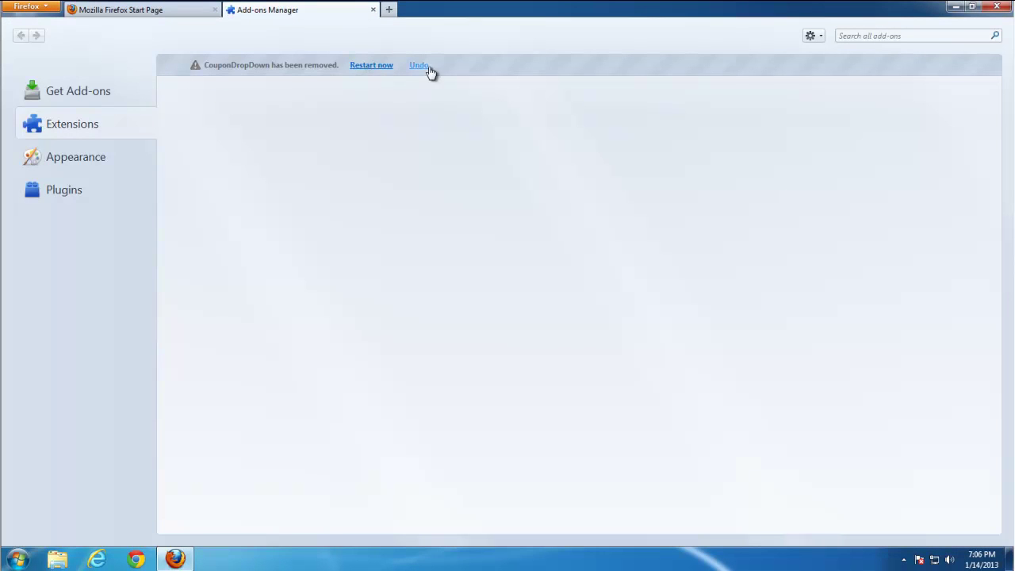
left_click(363, 66)
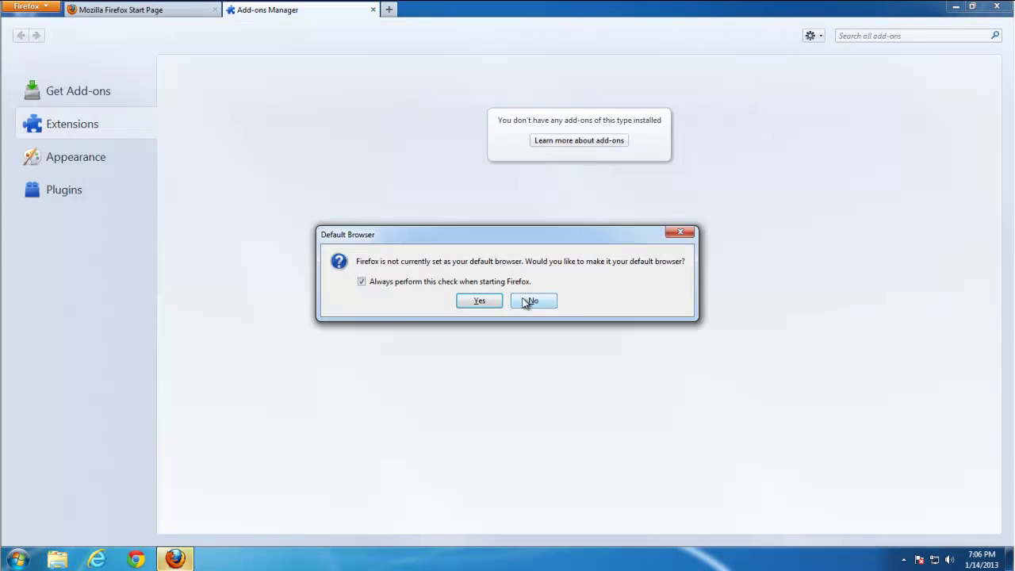
left_click(529, 302)
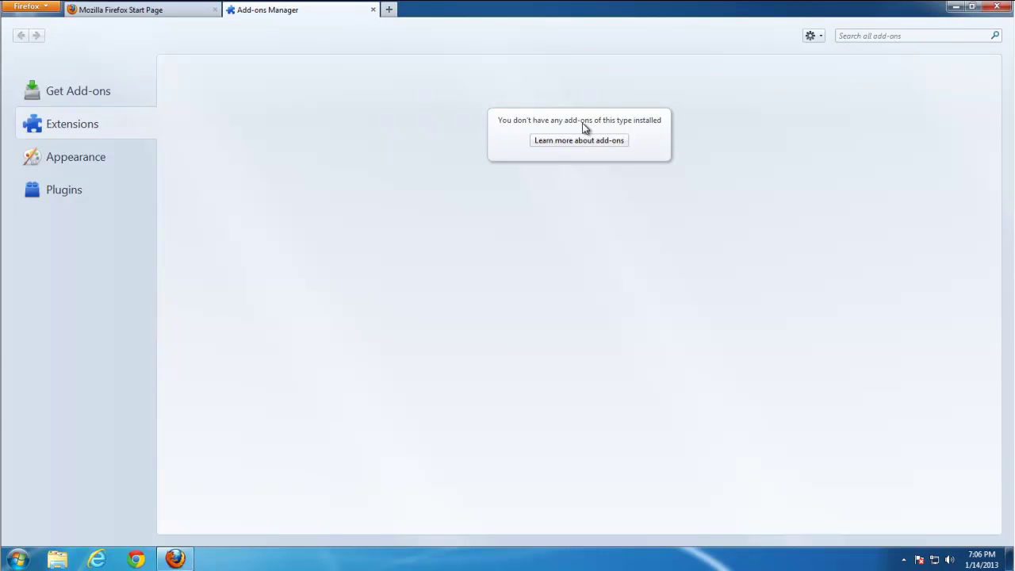
left_click(997, 8)
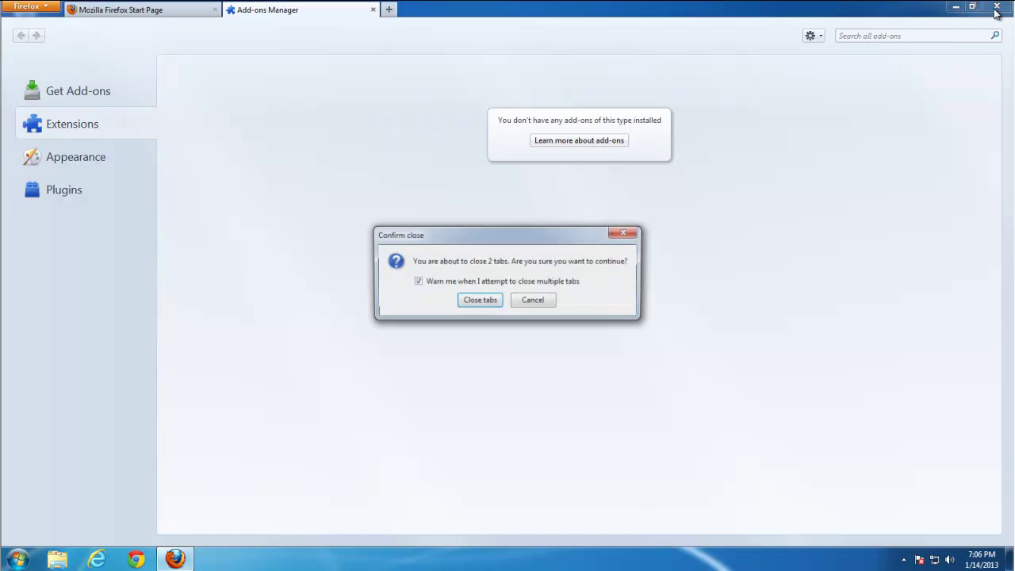
Step: Close Firefox's tabs and launch Registry Editor from the Start menu search, allowing it to run
left_click(480, 300)
left_click(18, 560)
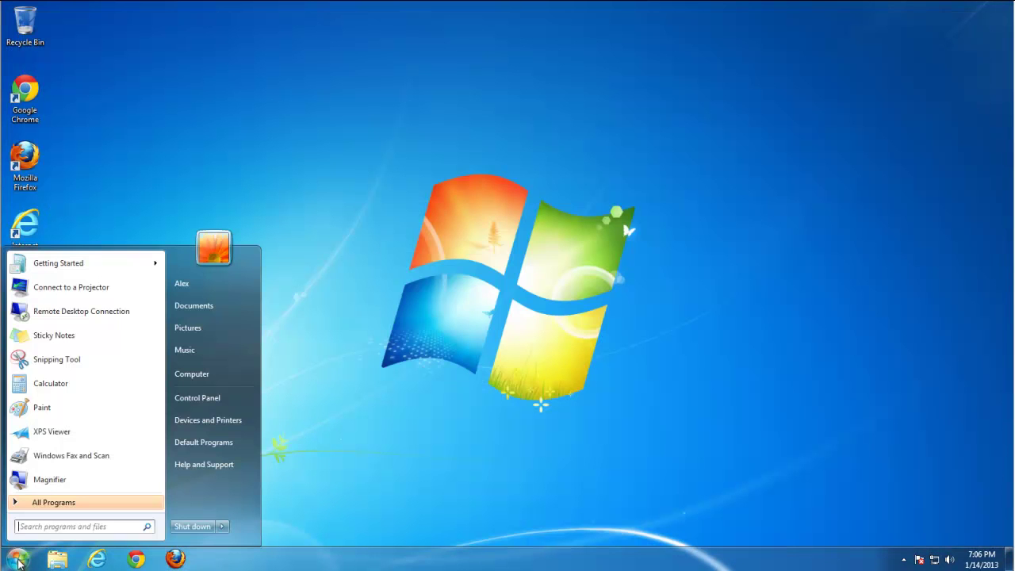
type("rege")
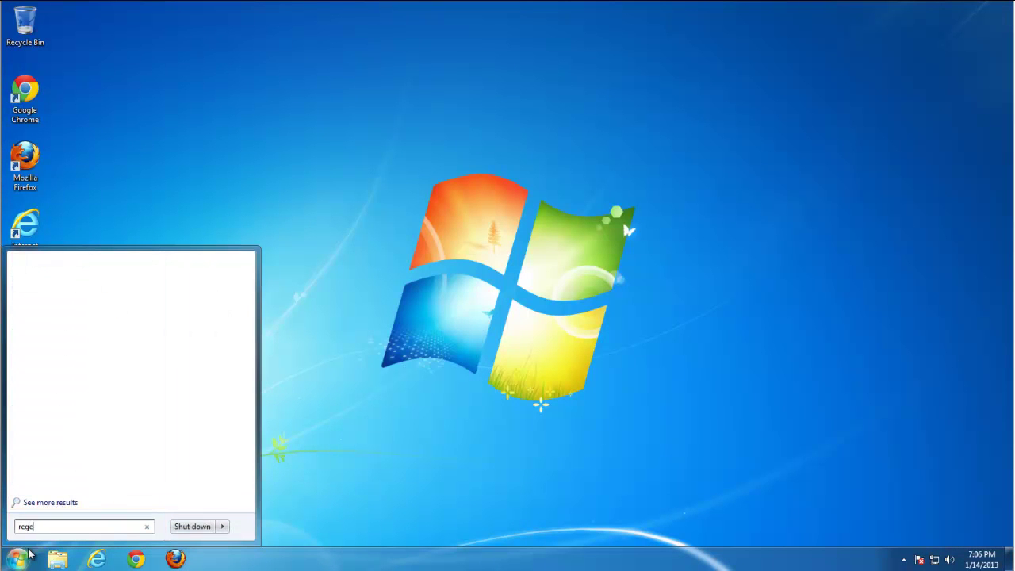
type("dit")
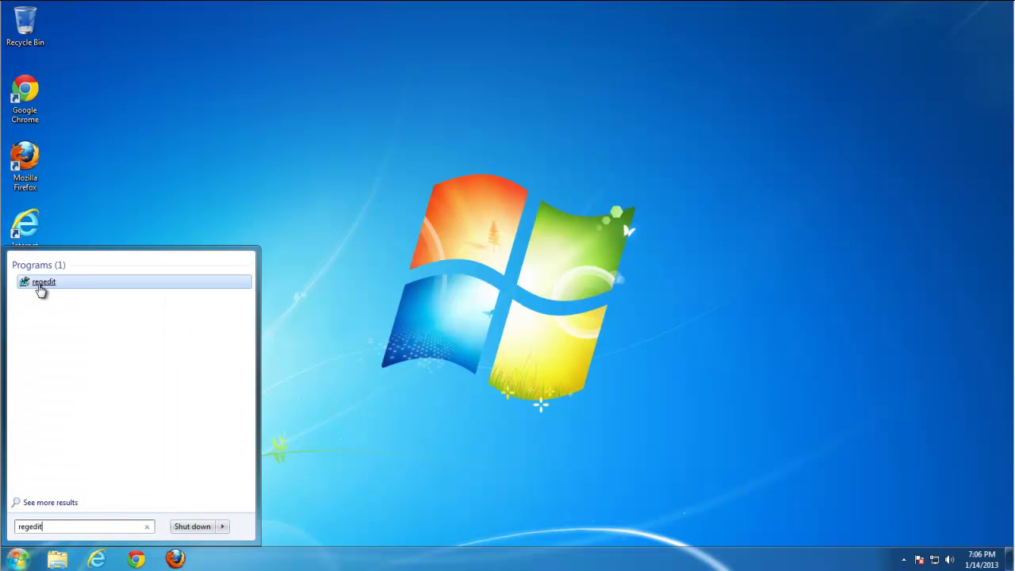
left_click(39, 284)
left_click(226, 408)
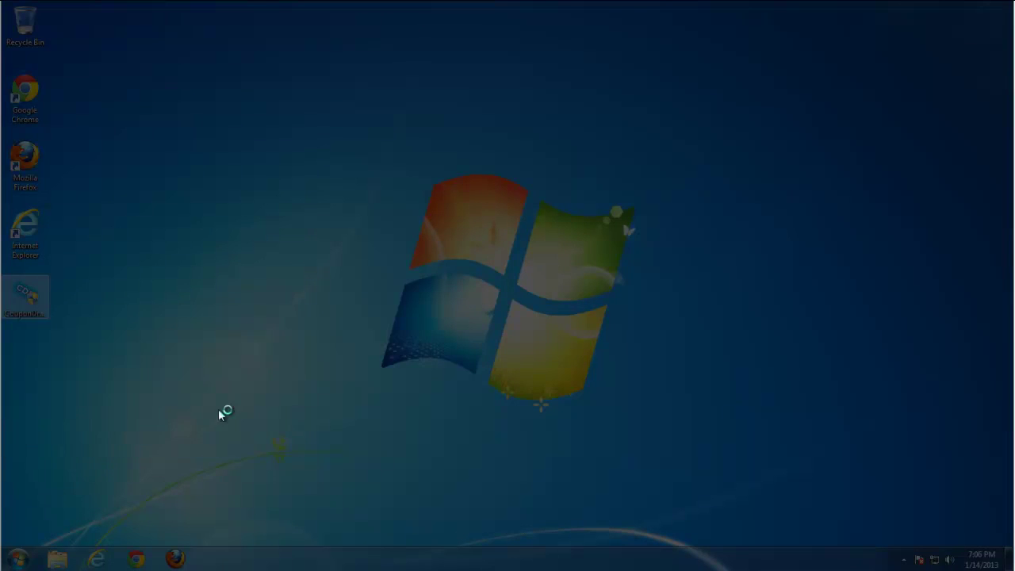
Step: Open Edit > Find and enter coupon as the search term
left_click(84, 73)
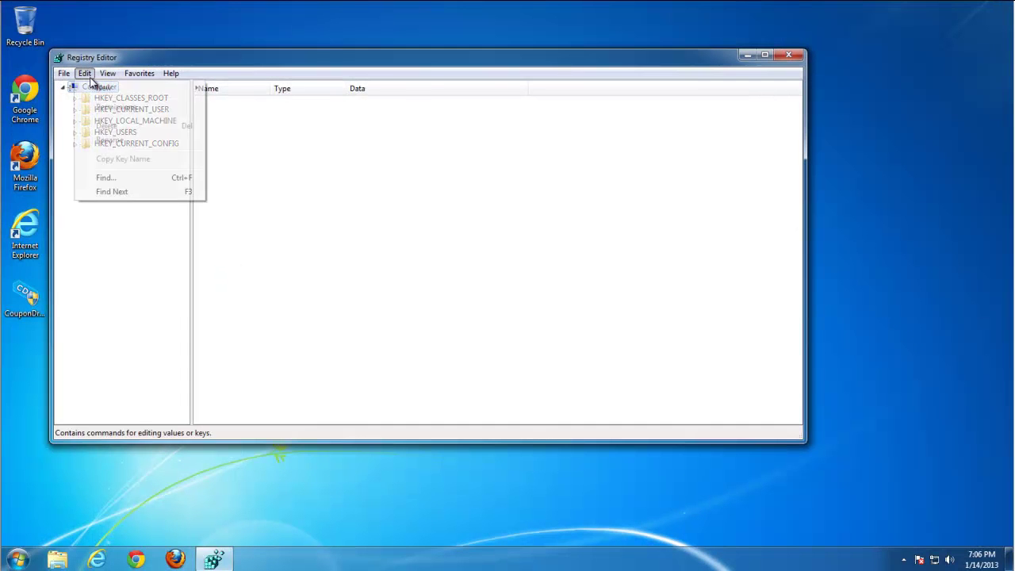
left_click(155, 176)
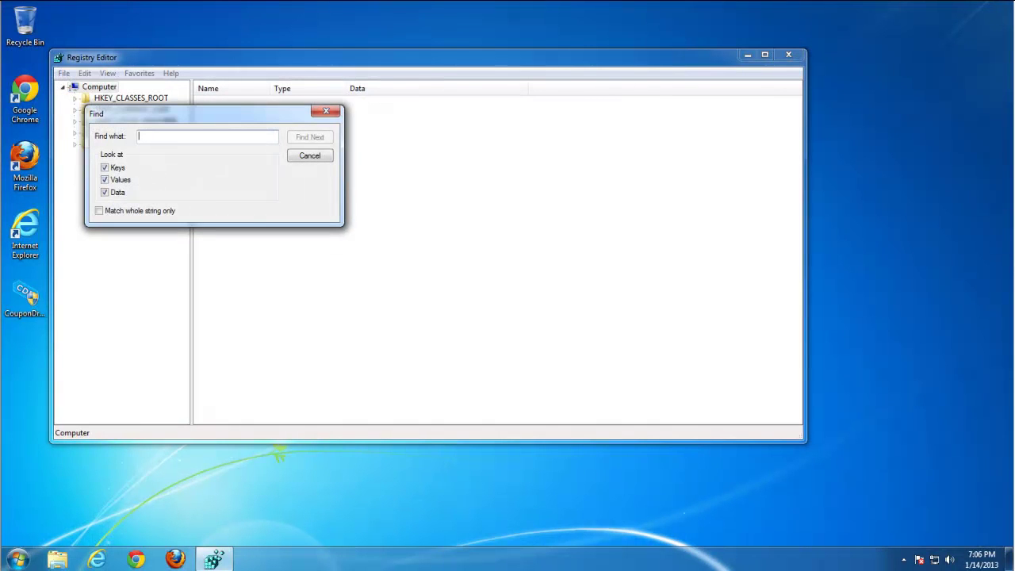
type("coupon")
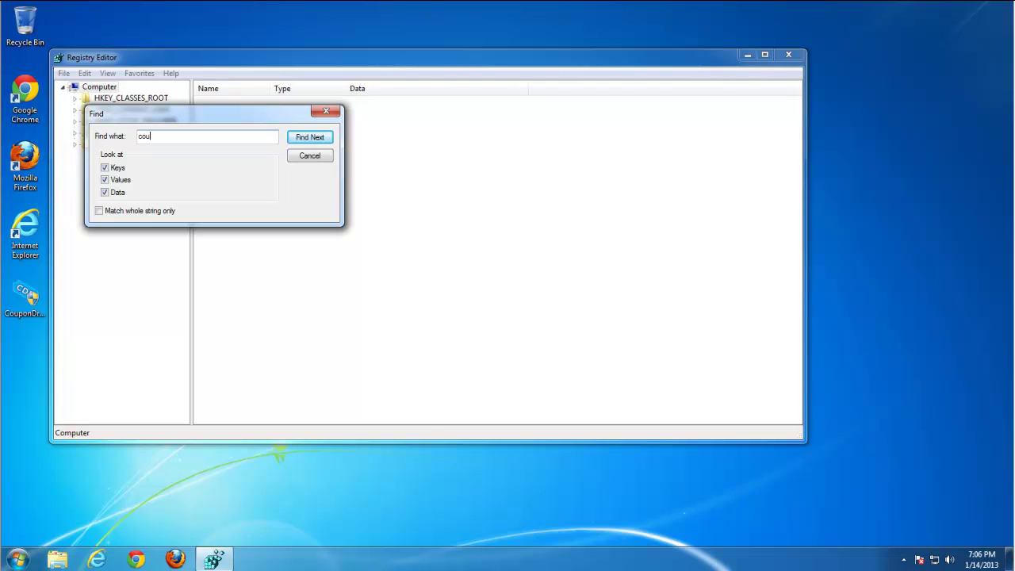
Step: Search for coupon and delete the first matching CouponDropDown CLSID class key
left_click(308, 136)
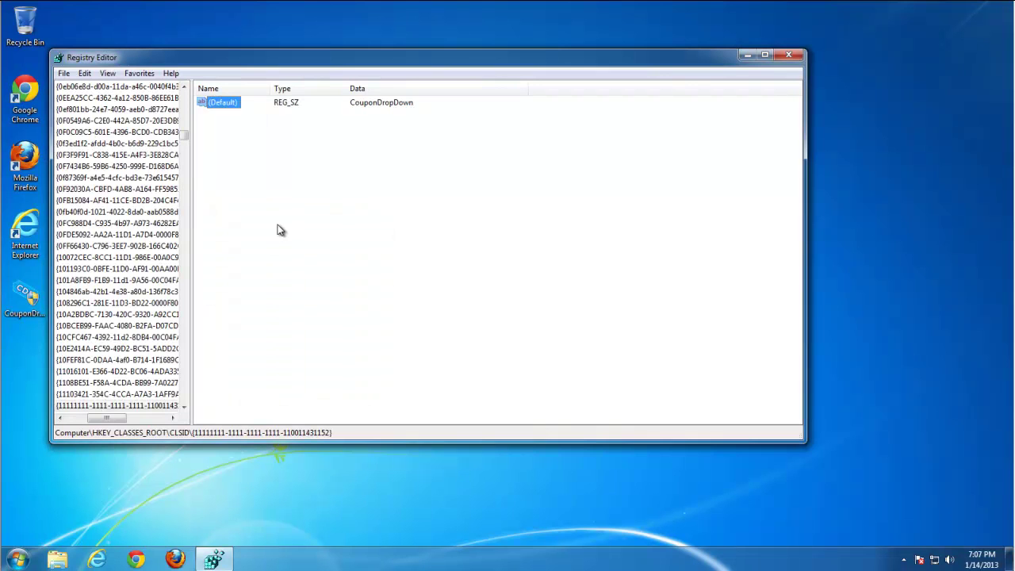
left_click_drag(127, 414, 94, 411)
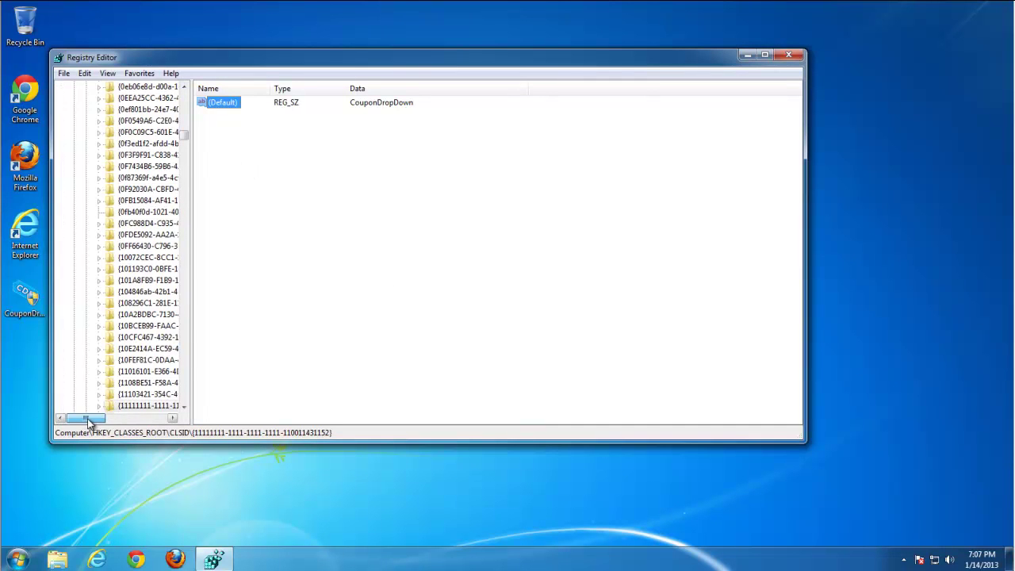
left_click(93, 407)
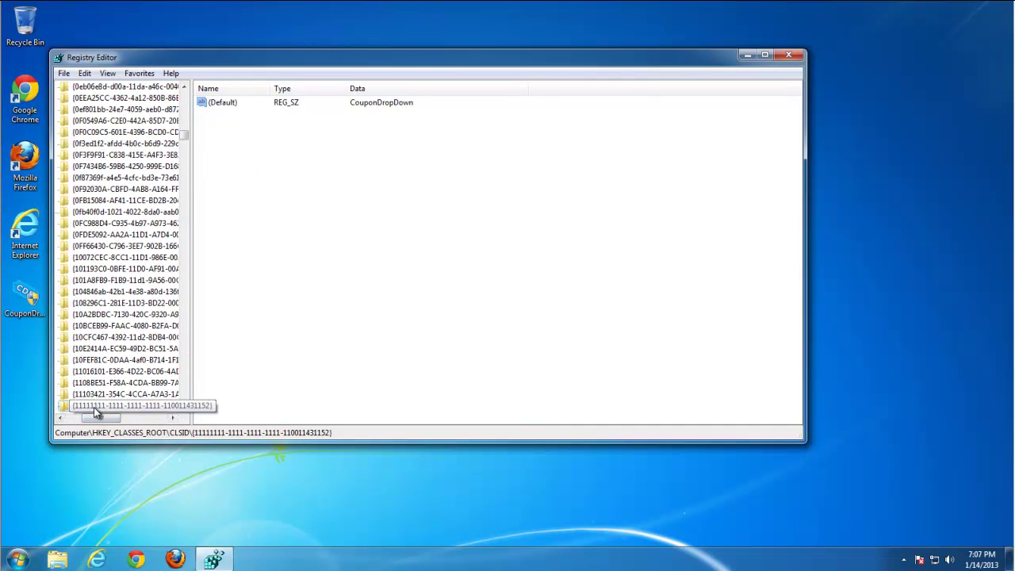
key("Delete")
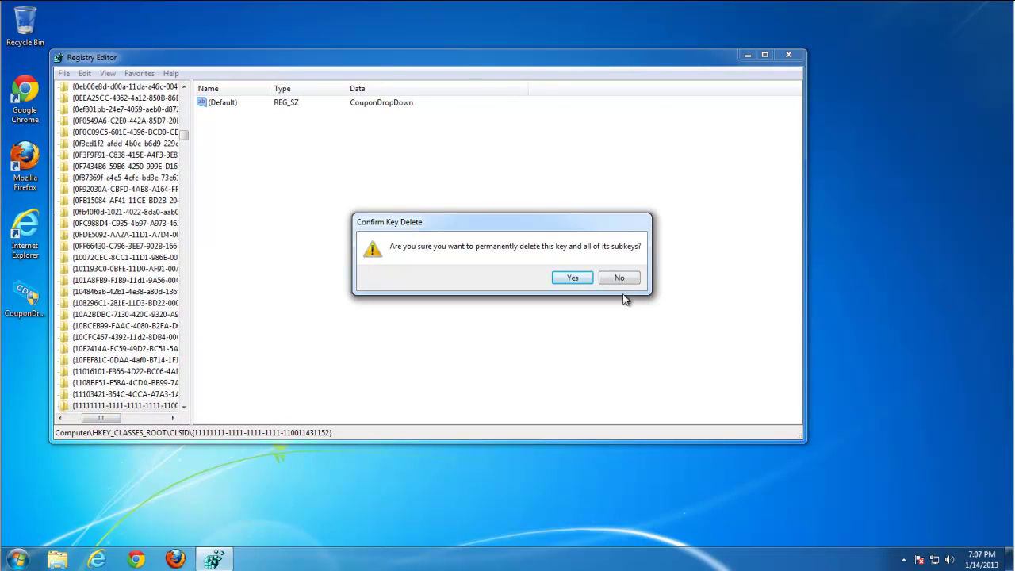
key("Escape")
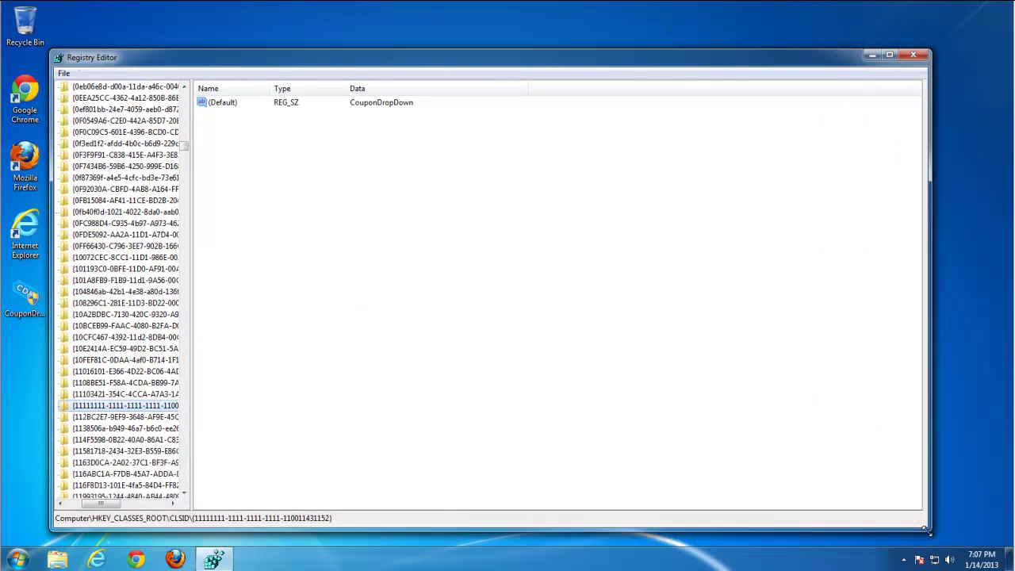
left_click_drag(801, 444, 955, 543)
left_click_drag(194, 382, 358, 384)
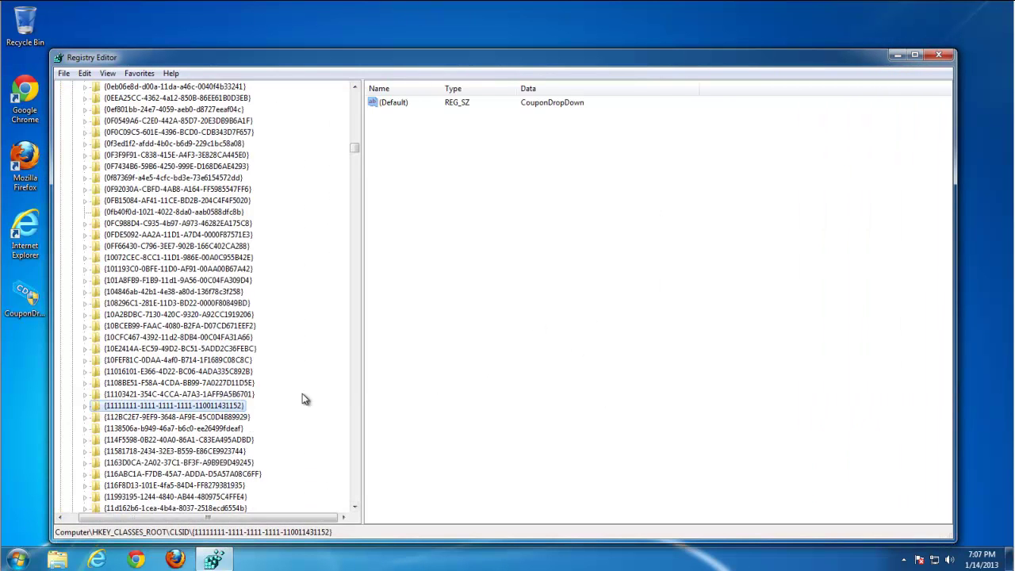
key("Delete")
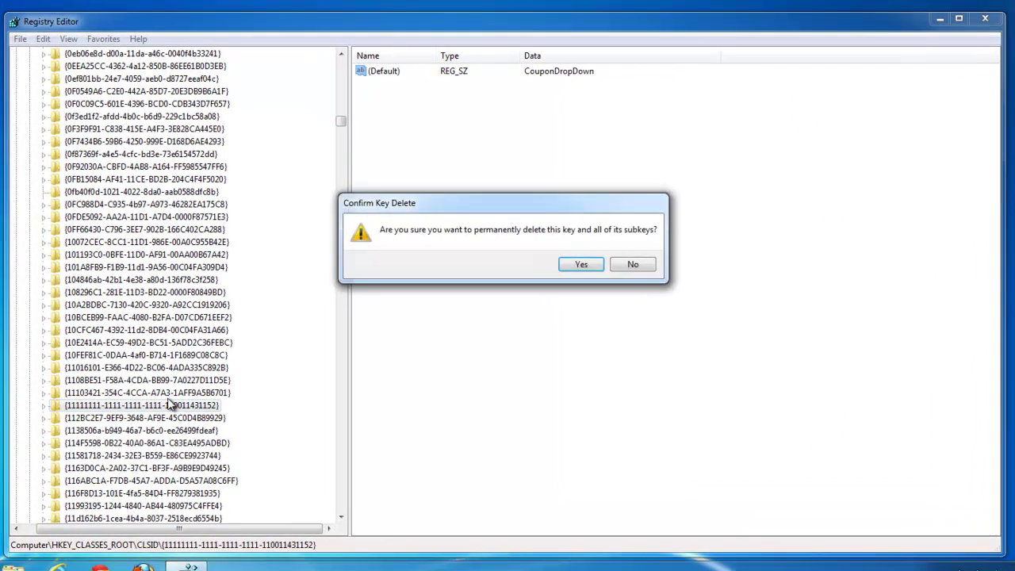
key("Return")
Step: Delete the next match's parent key, the Crossrider sandbox class key
key("F3")
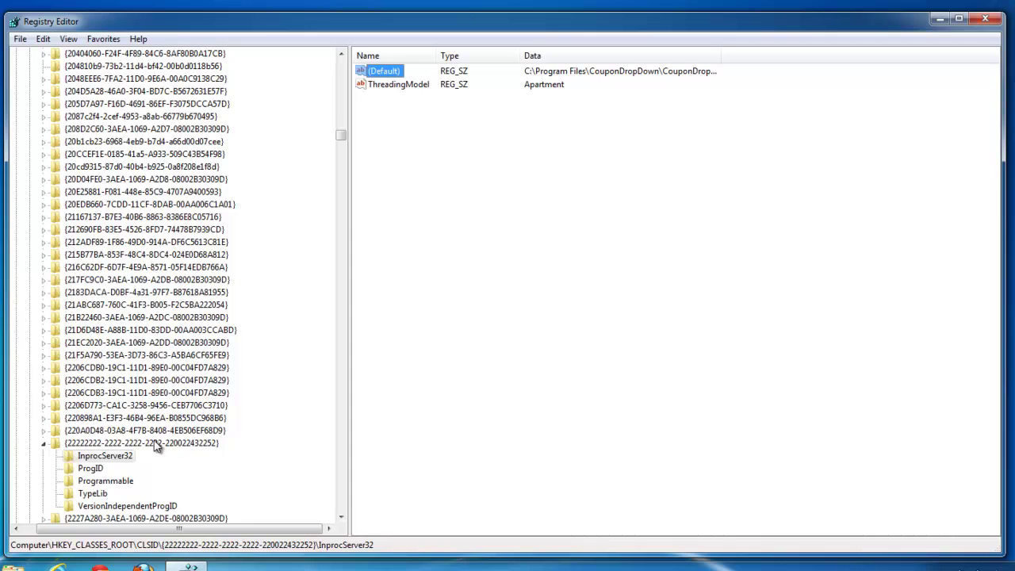
left_click(152, 445)
key("Delete")
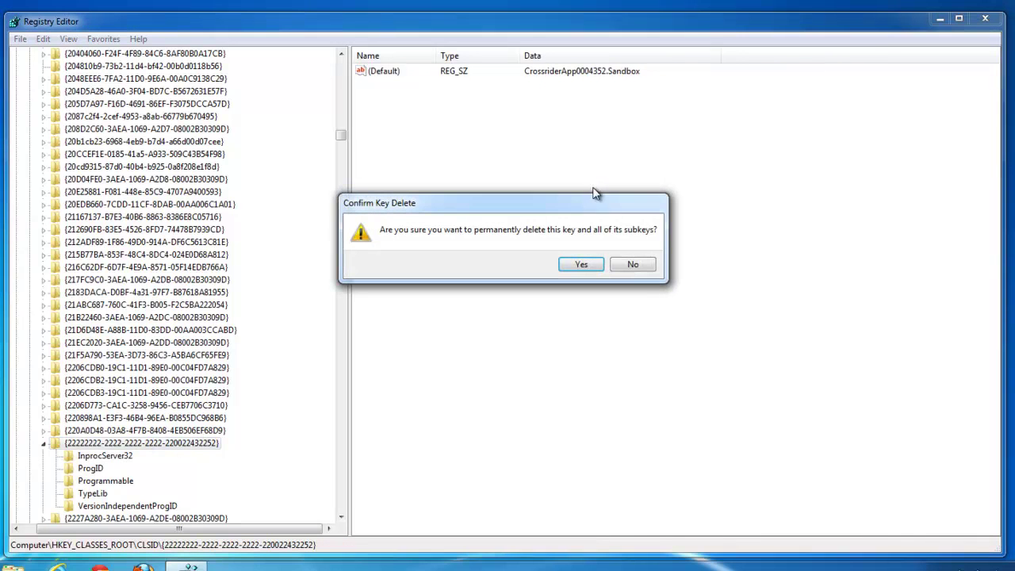
left_click(581, 266)
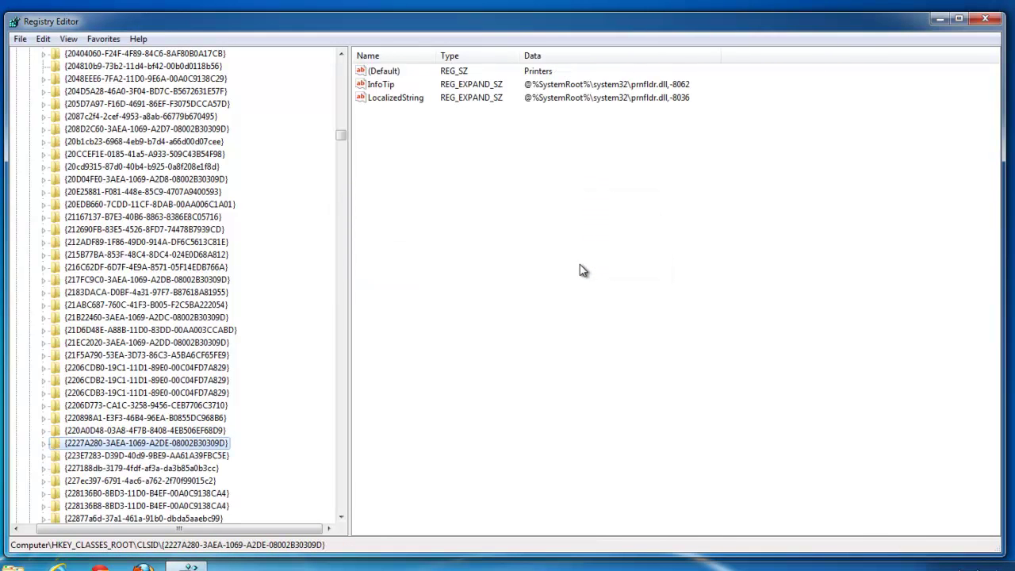
Step: Check the TypeLib match's FLAGS and win32 subkeys, then delete that CouponDropDown type library key
key("F3")
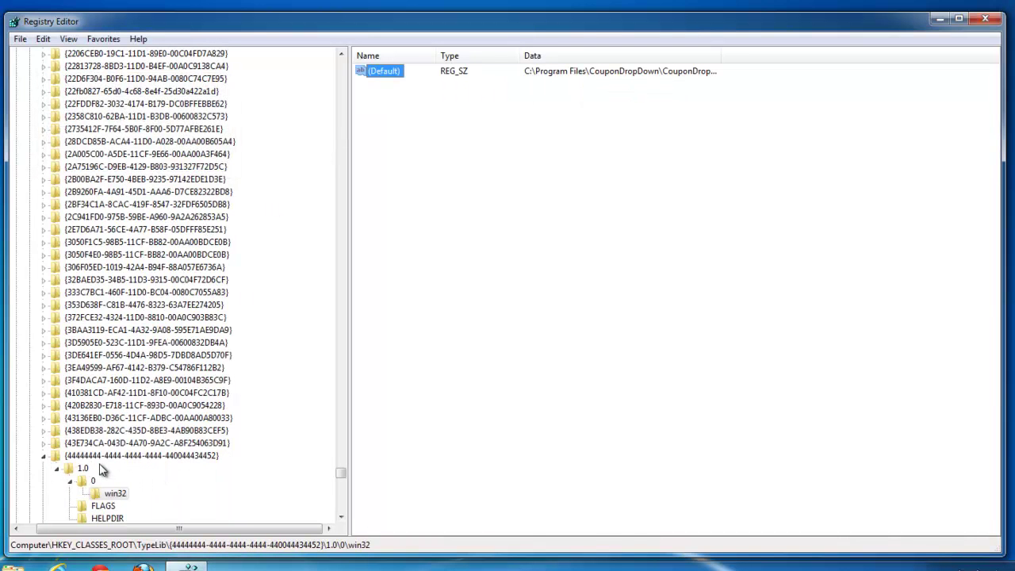
left_click(93, 457)
left_click(108, 506)
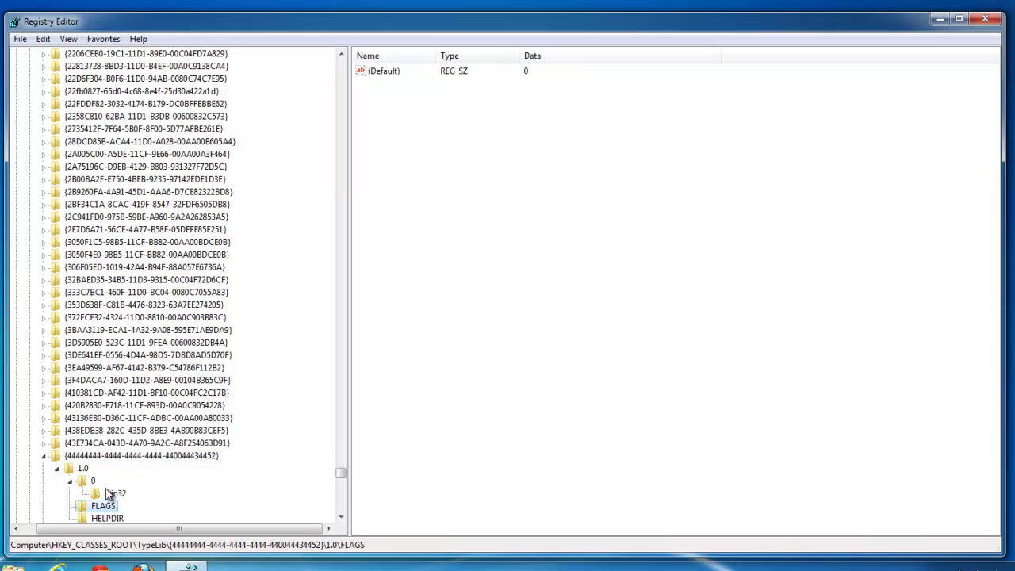
left_click(115, 494)
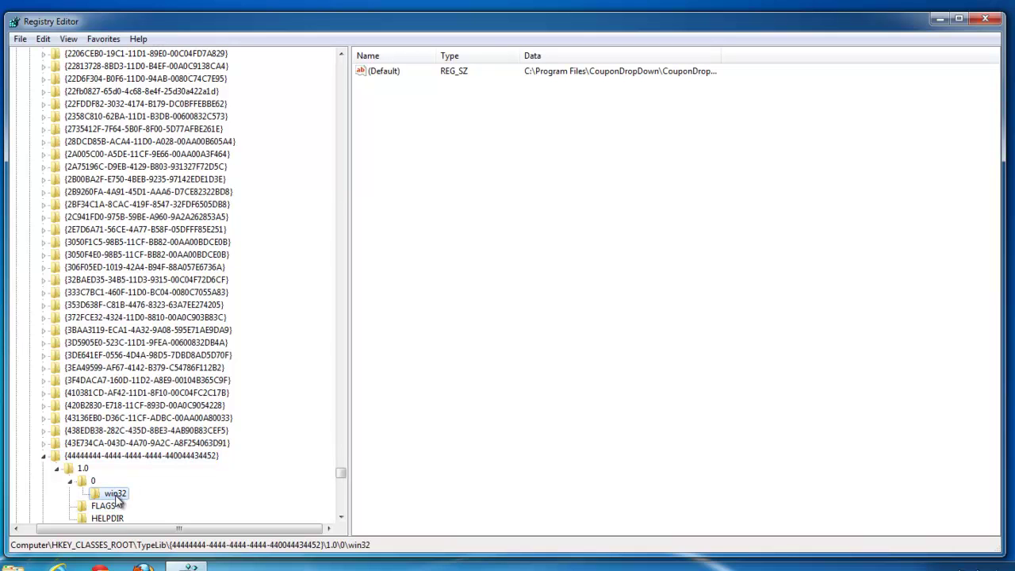
left_click(178, 456)
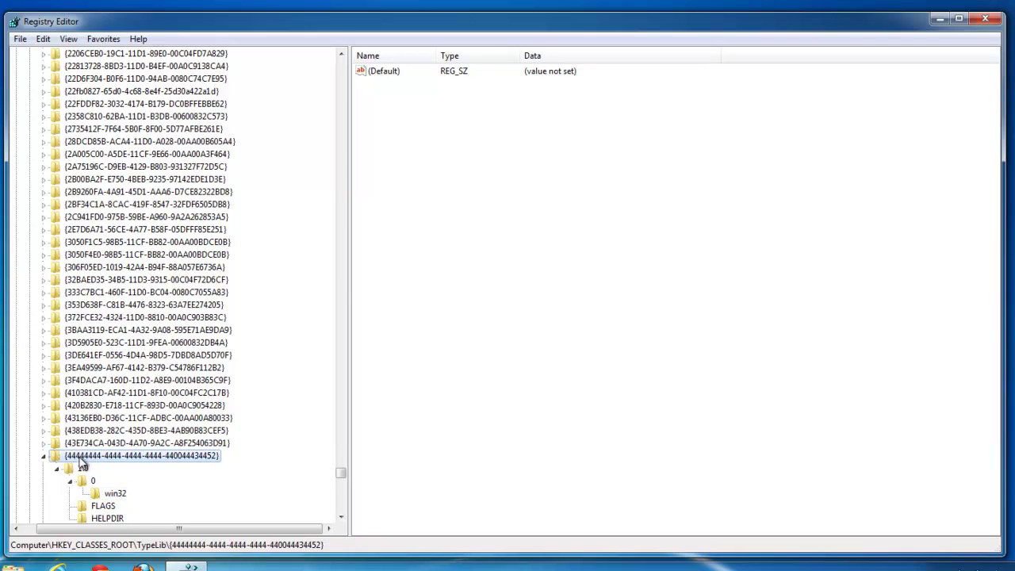
key("Delete")
key("Return")
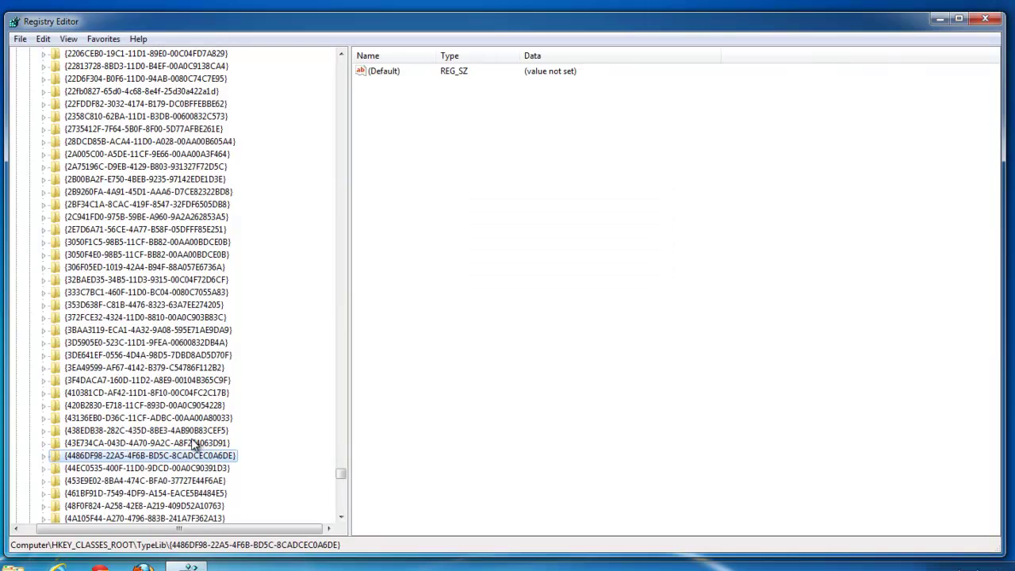
Step: Delete the CouponDropDown key under AppDataLow and its Crossrider key
key("F3")
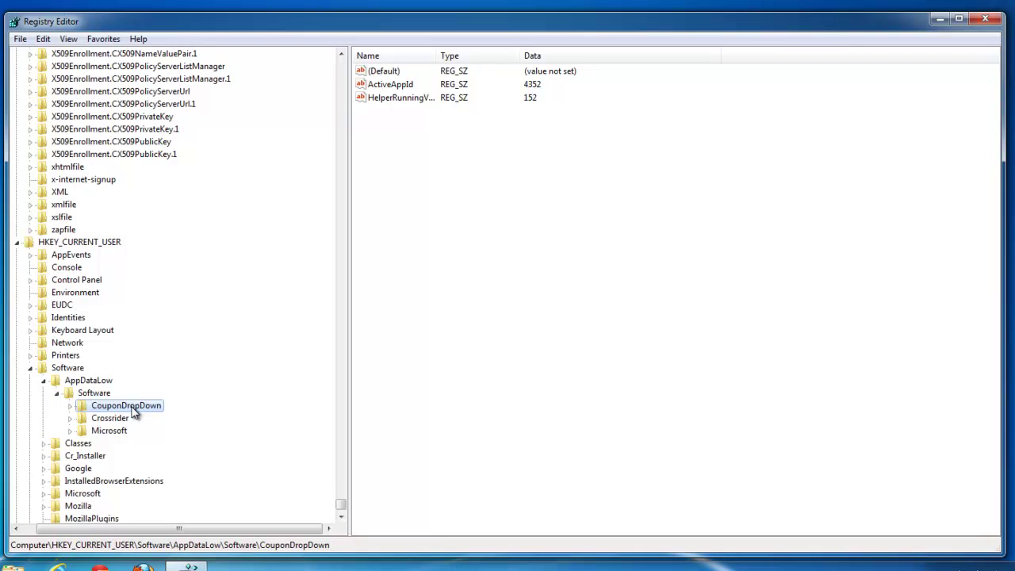
key("Delete")
key("Return")
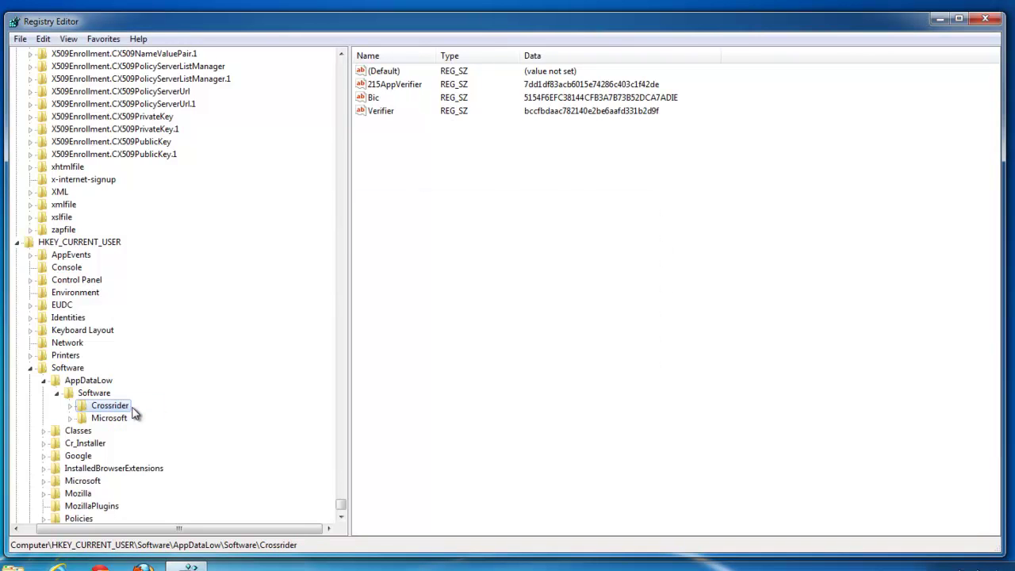
left_click(111, 418)
key("Delete")
key("Return")
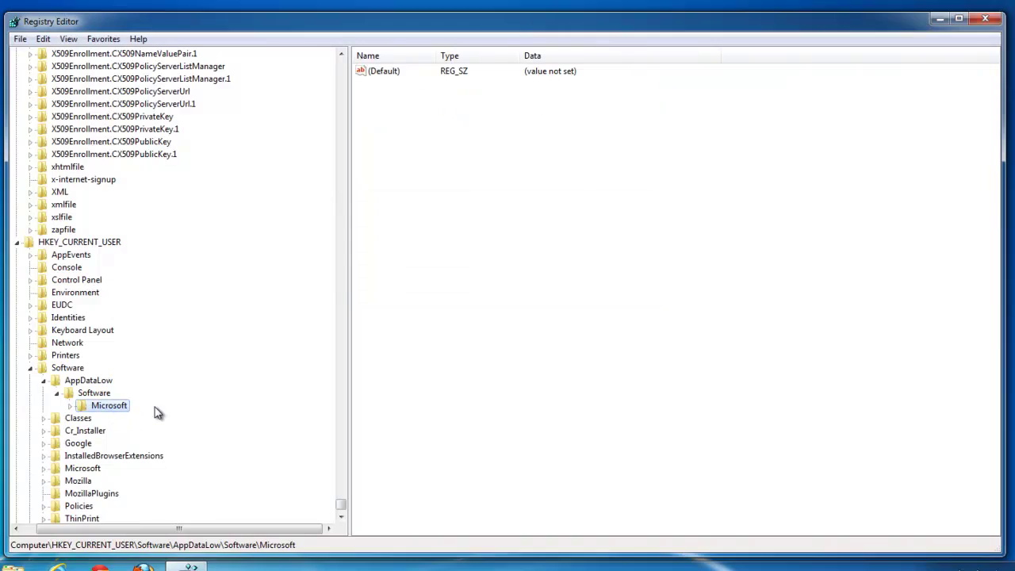
Step: Delete the 215 Apps key found at the next match
key("F3")
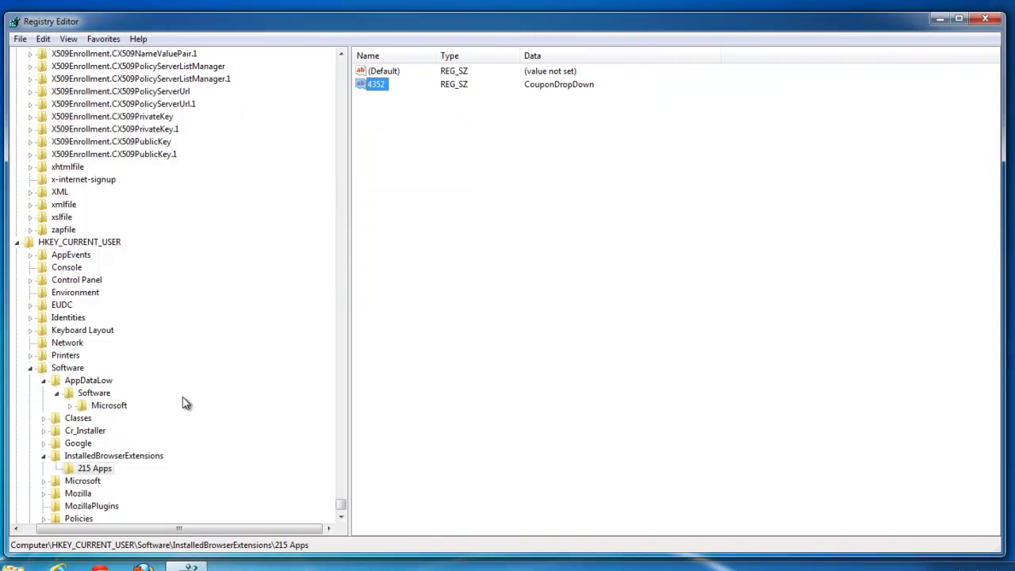
left_click(105, 470)
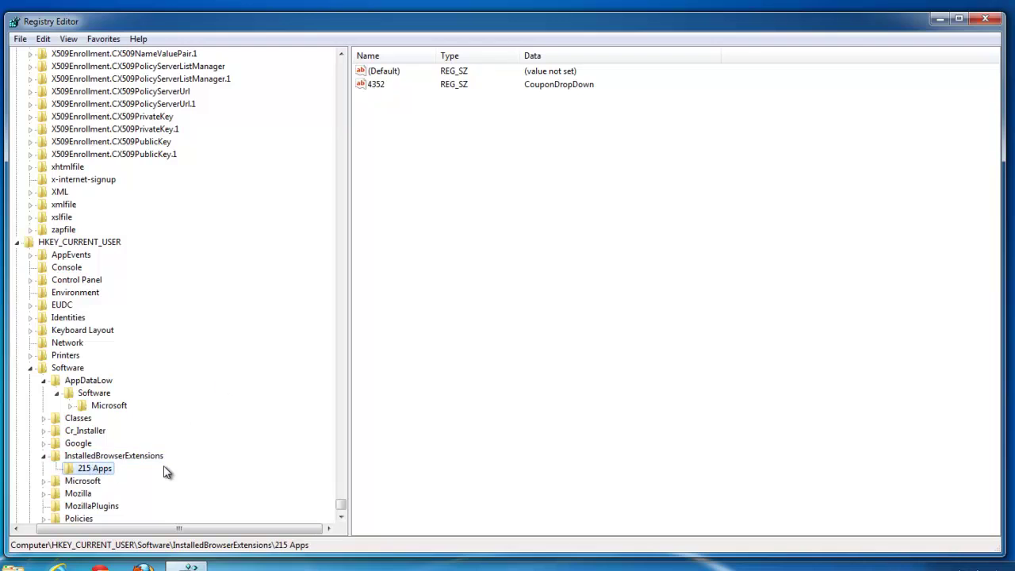
key("Delete")
key("Return")
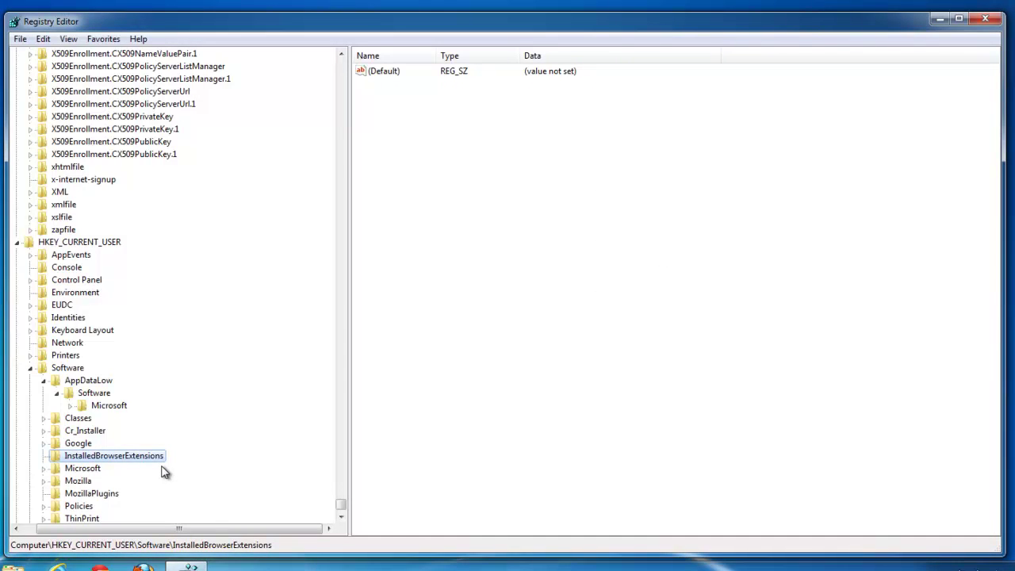
Step: Delete the CouponDropDown.exe value under Compatibility Assistant\Persisted and find the next match
key("F3")
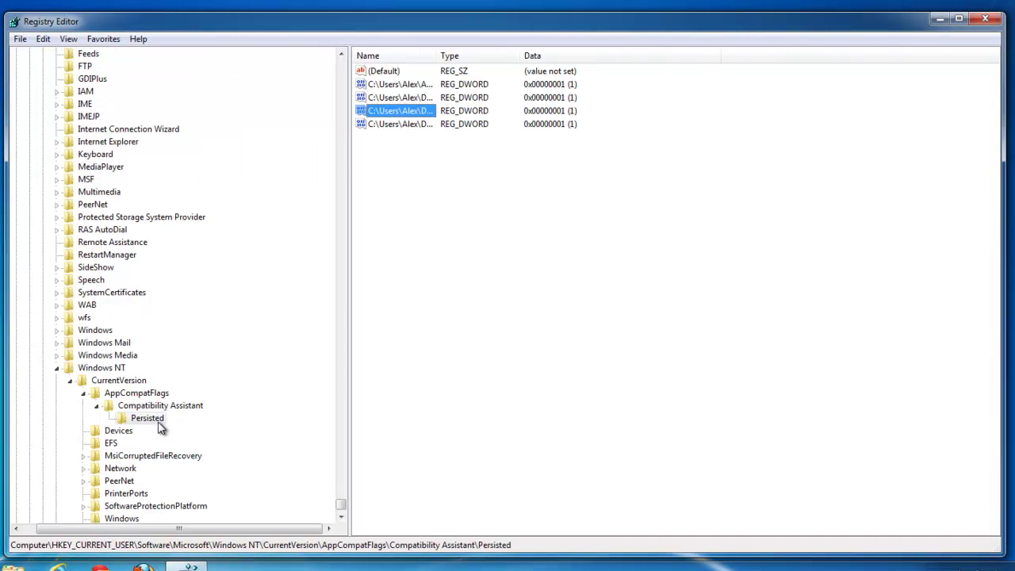
key("Delete")
left_click(670, 268)
left_click_drag(438, 56, 818, 56)
key("Delete")
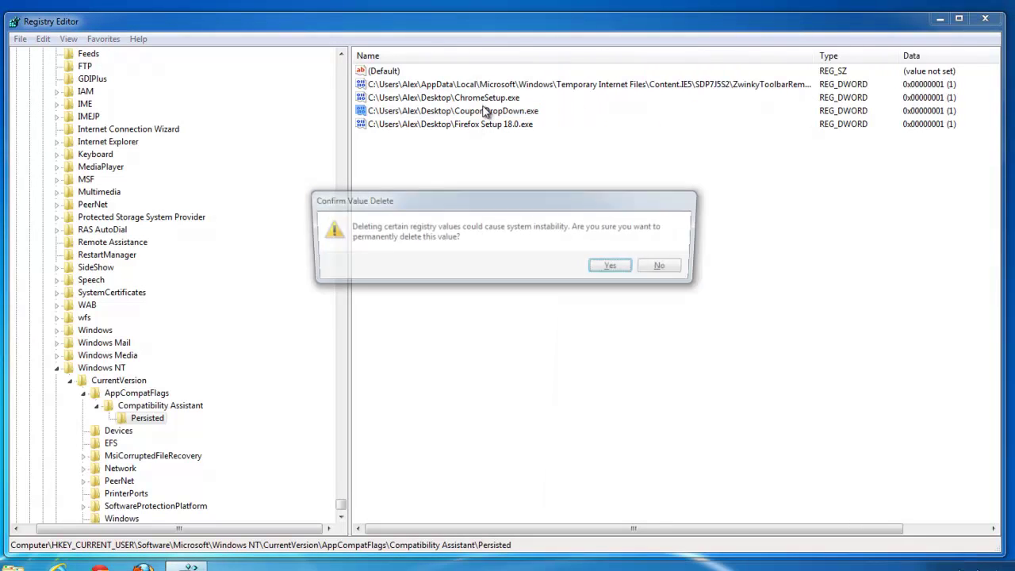
key("Return")
key("F3")
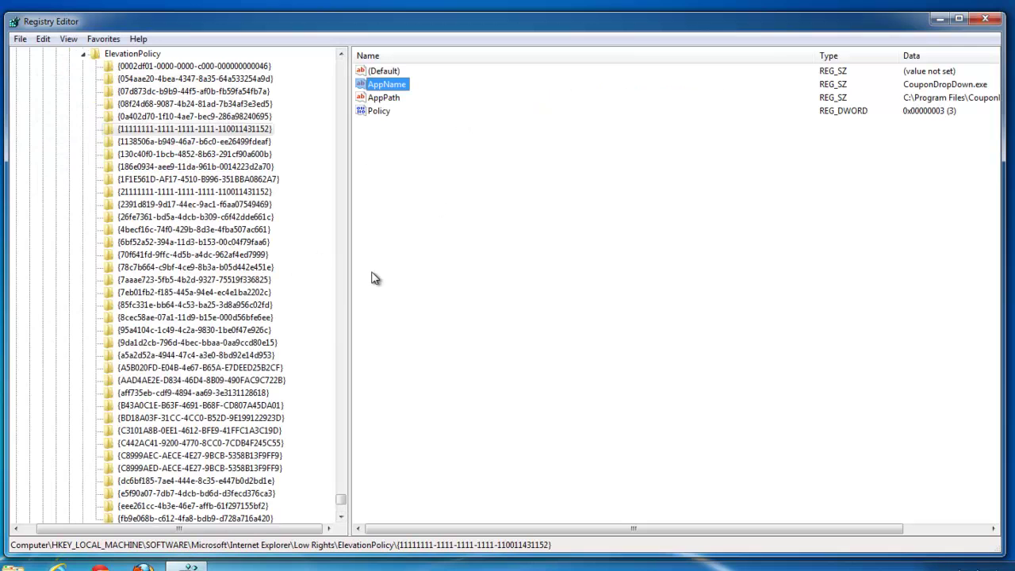
Step: Inspect the ElevationPolicy GUID keys for CouponDropDown entries
left_click(211, 519)
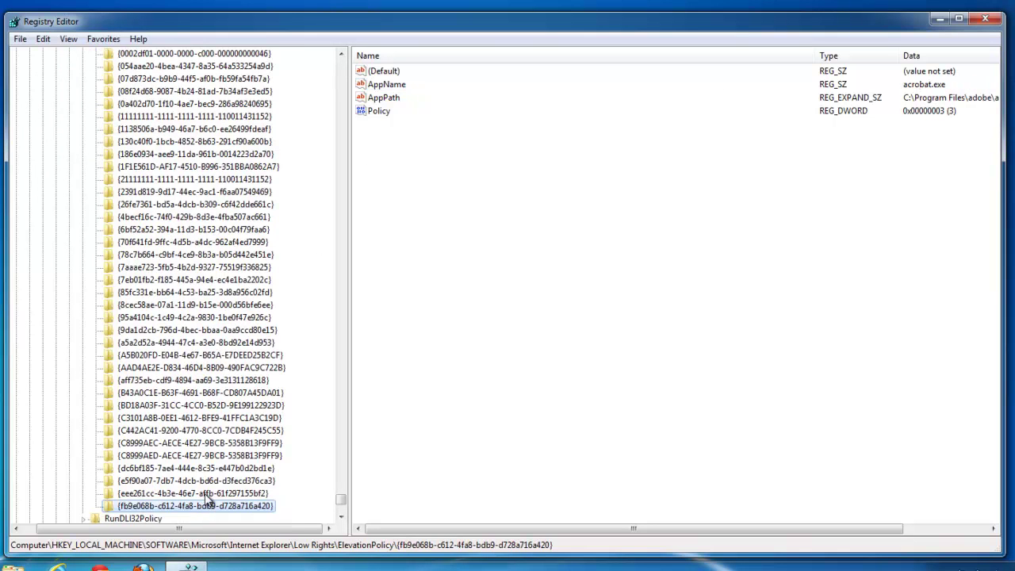
left_click(205, 493)
left_click(199, 457)
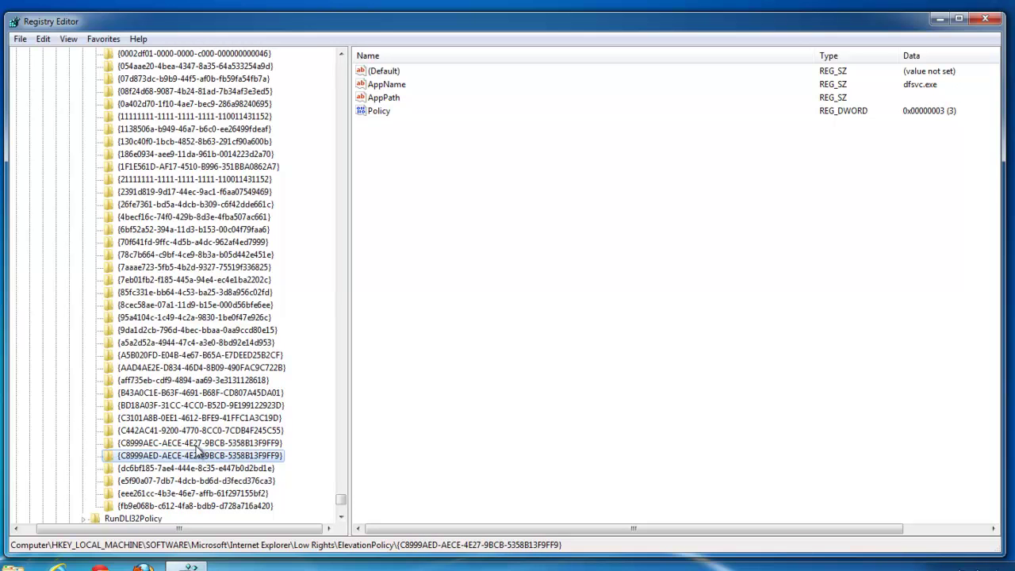
left_click(198, 444)
left_click(202, 419)
left_click(199, 405)
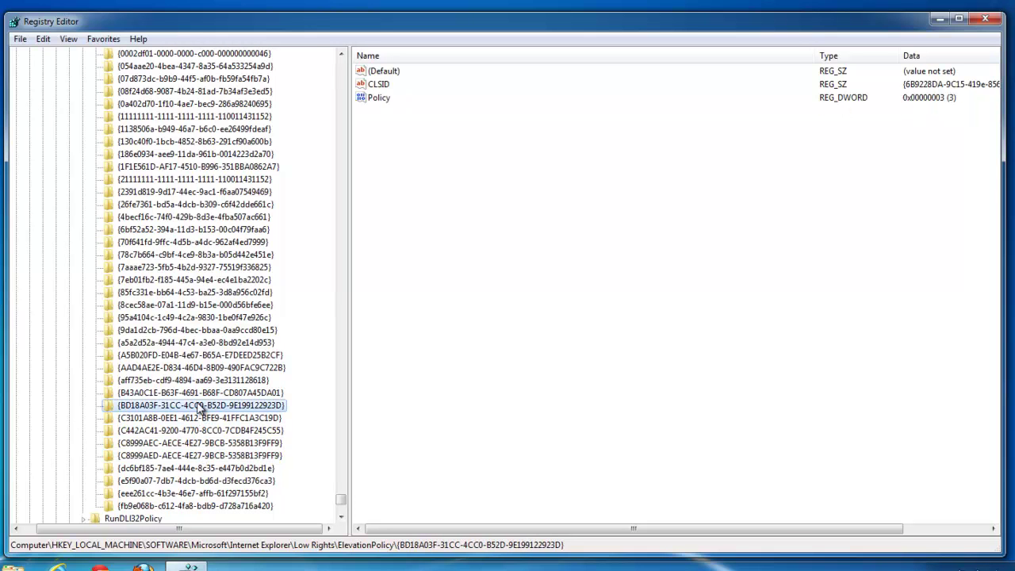
left_click(196, 393)
left_click(147, 56)
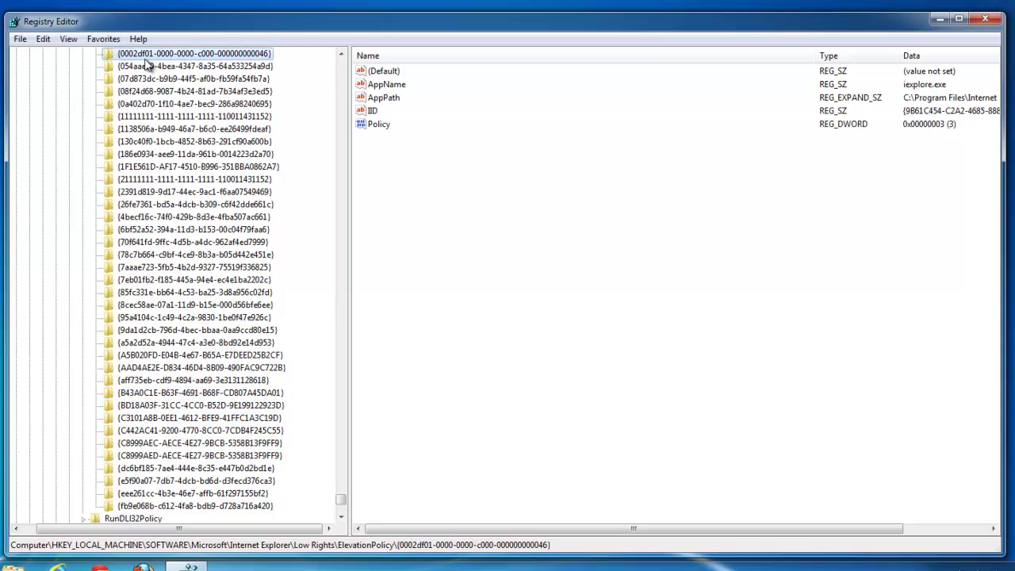
Step: Delete both CouponDropDown ElevationPolicy keys and the CouponDropDown-bg.exe browser-emulation value
key("F3")
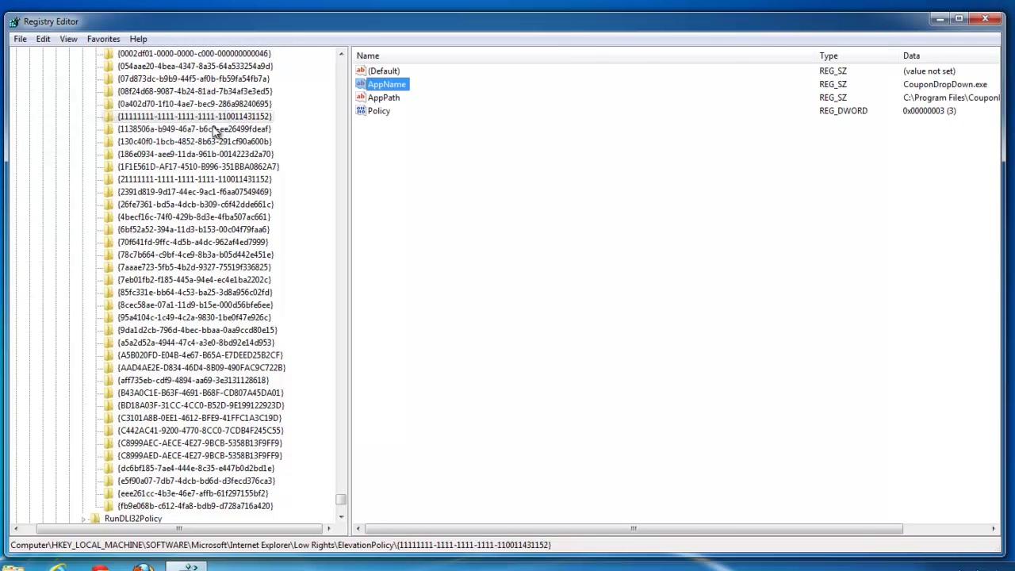
left_click(229, 117)
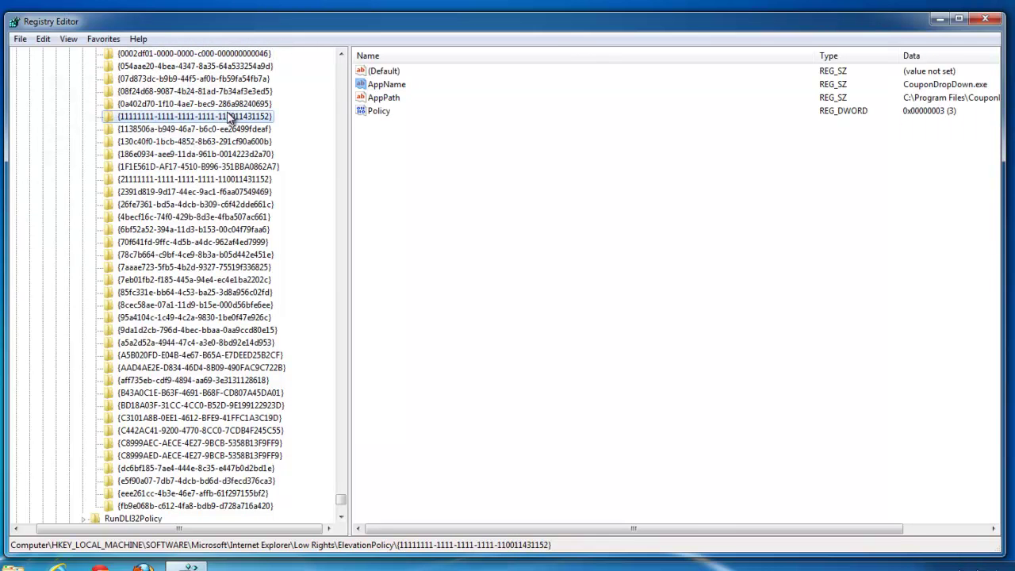
key("Delete")
key("Return")
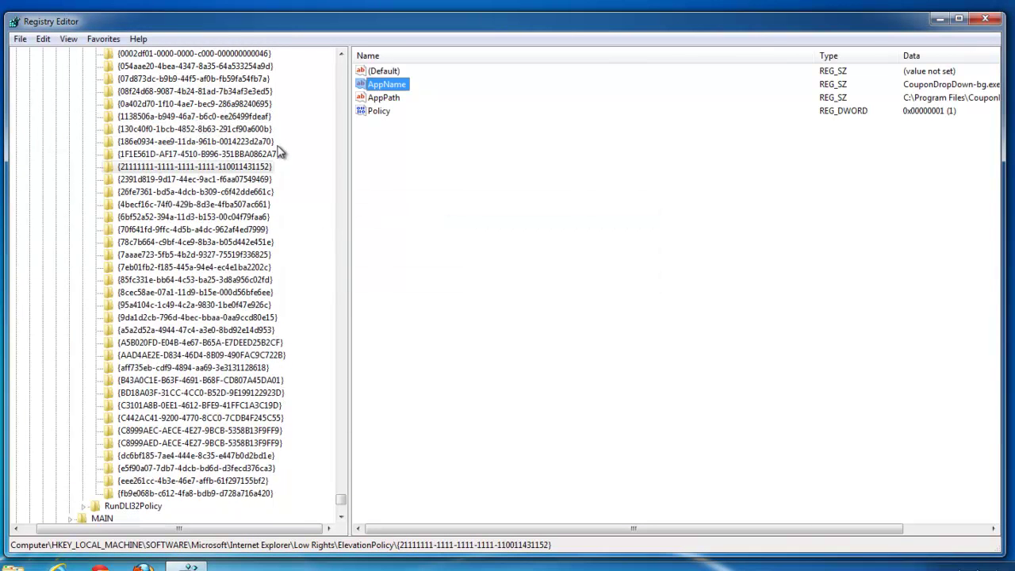
left_click(245, 167)
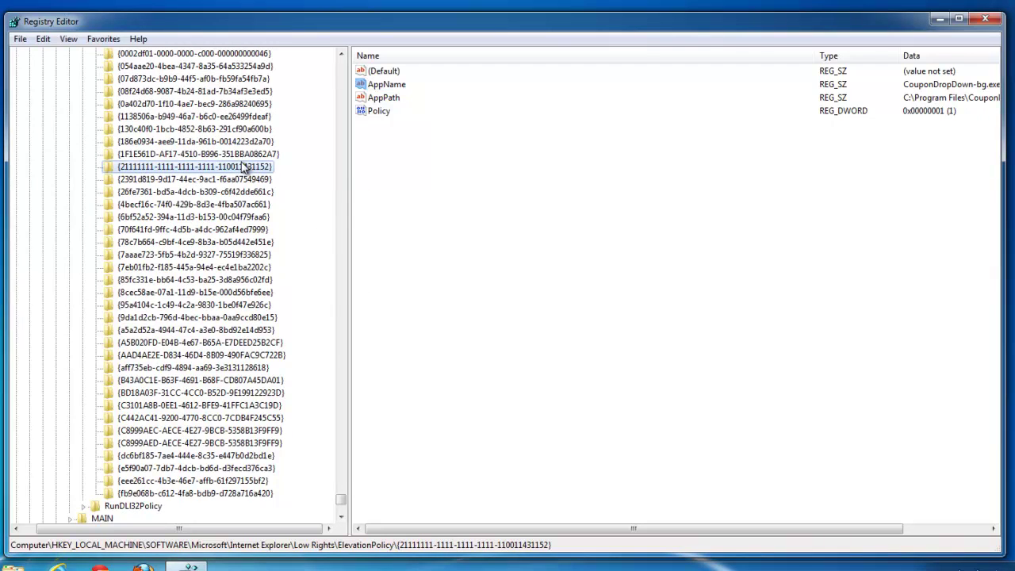
key("Delete")
key("Return")
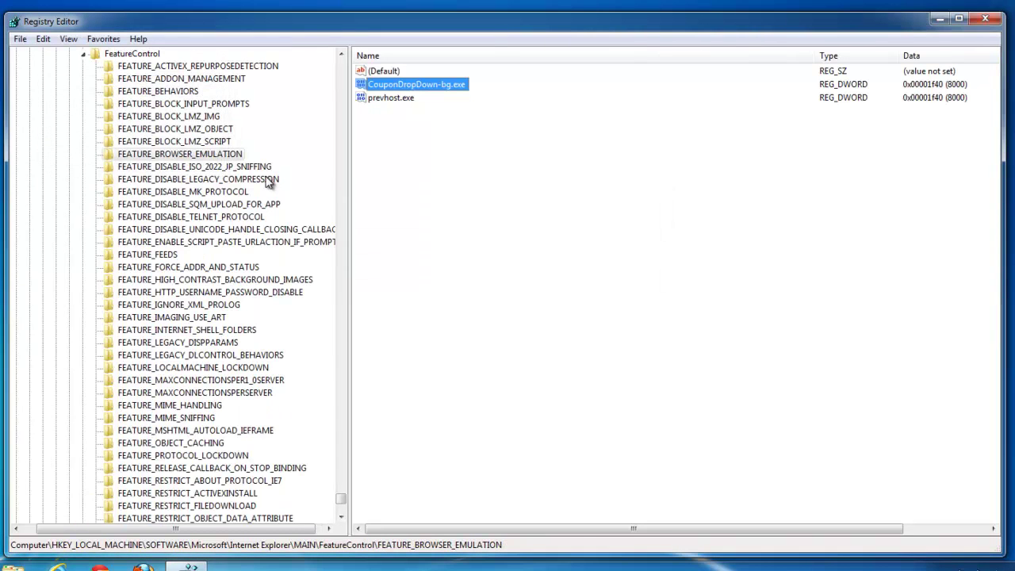
key("Delete")
key("Return")
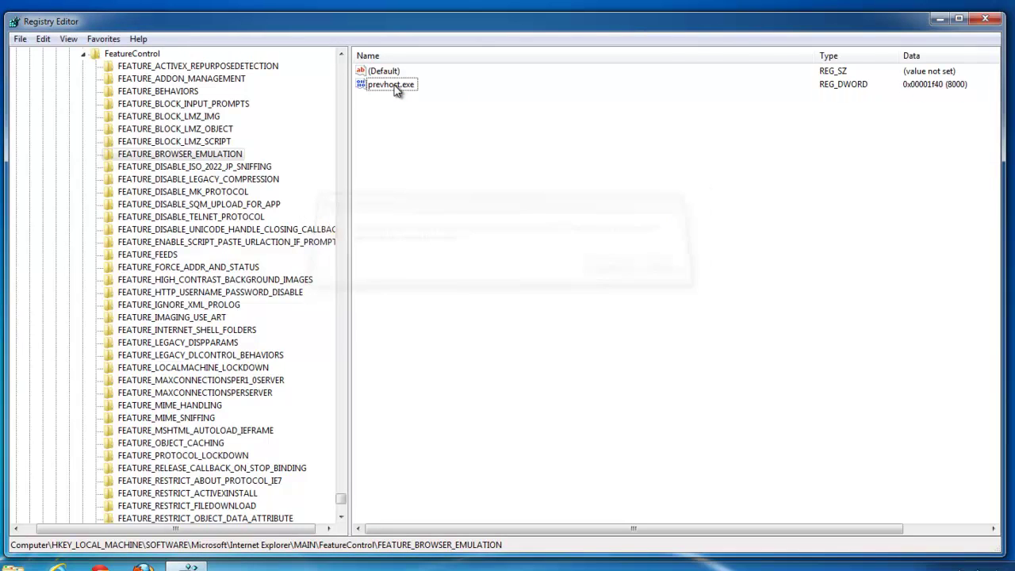
Step: Delete the CouponDropDown_RASAPI32, CouponDropDown_RASMANCS and two InternalInstaller tracing keys
key("F3")
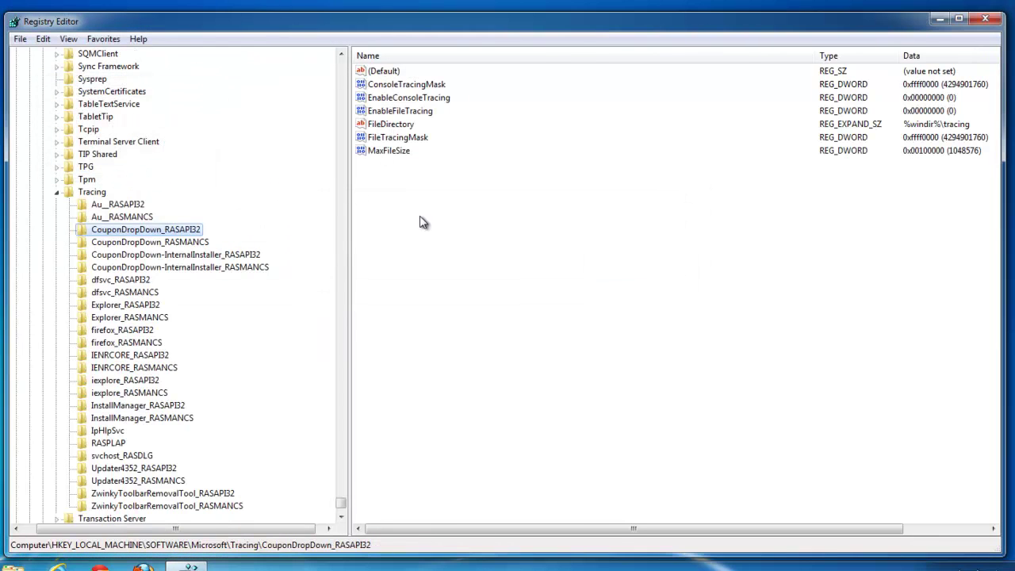
key("Delete")
key("Return")
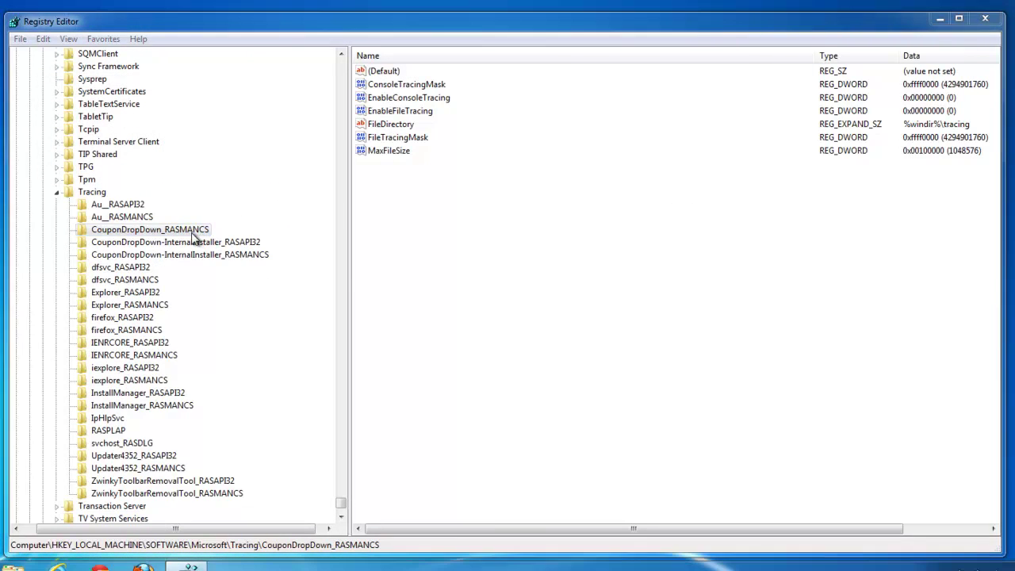
key("Delete")
key("Return")
key("Delete")
key("Return")
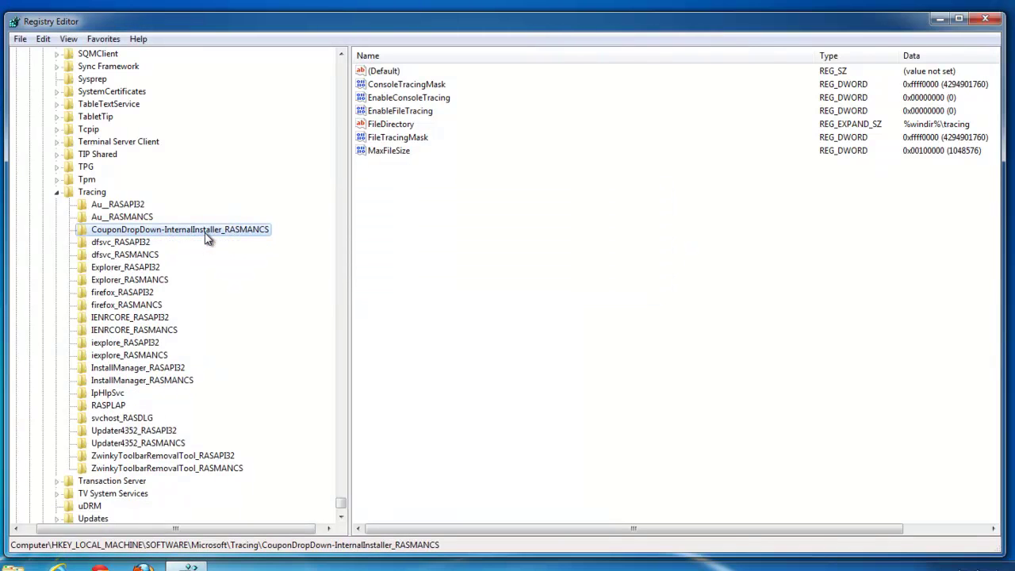
key("Delete")
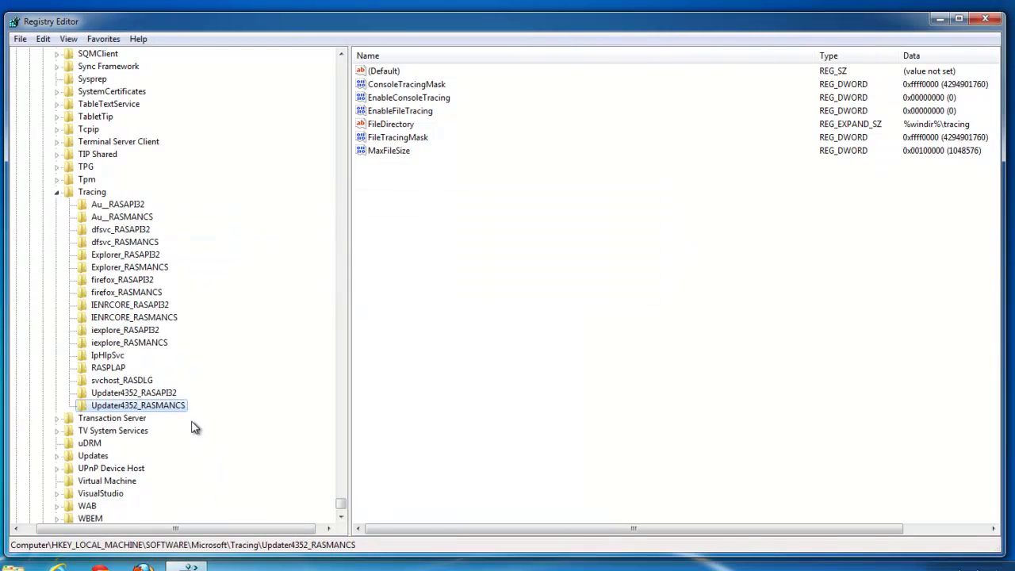
Step: Delete the Uninstall\CouponDropDown key and run a final coupon search
key("F3")
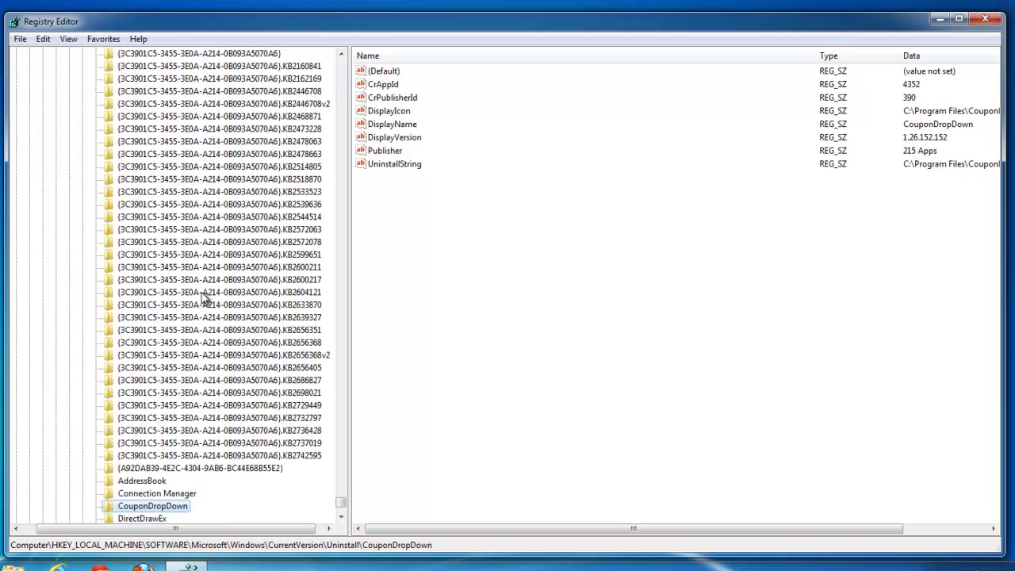
key("Delete")
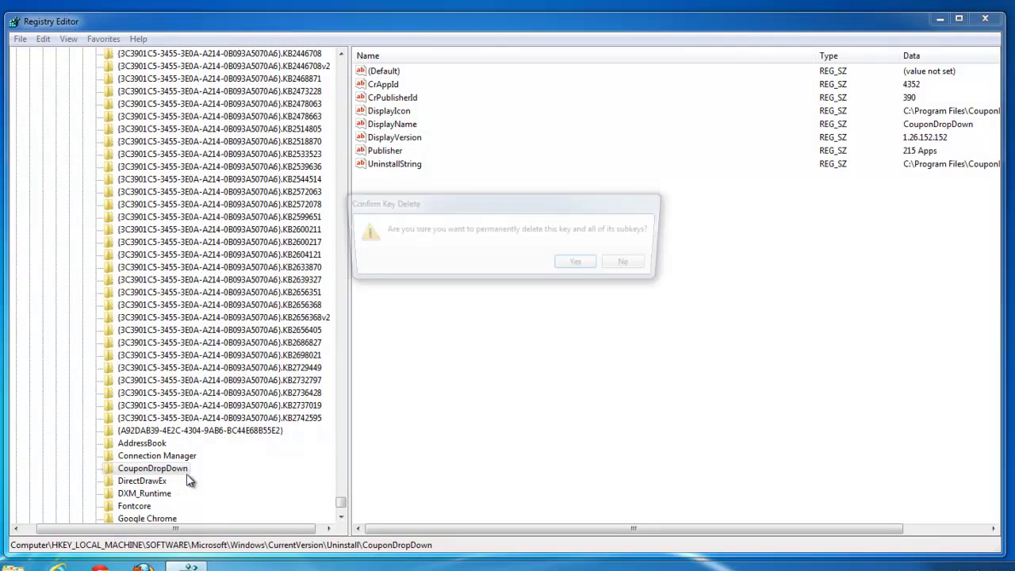
key("Return")
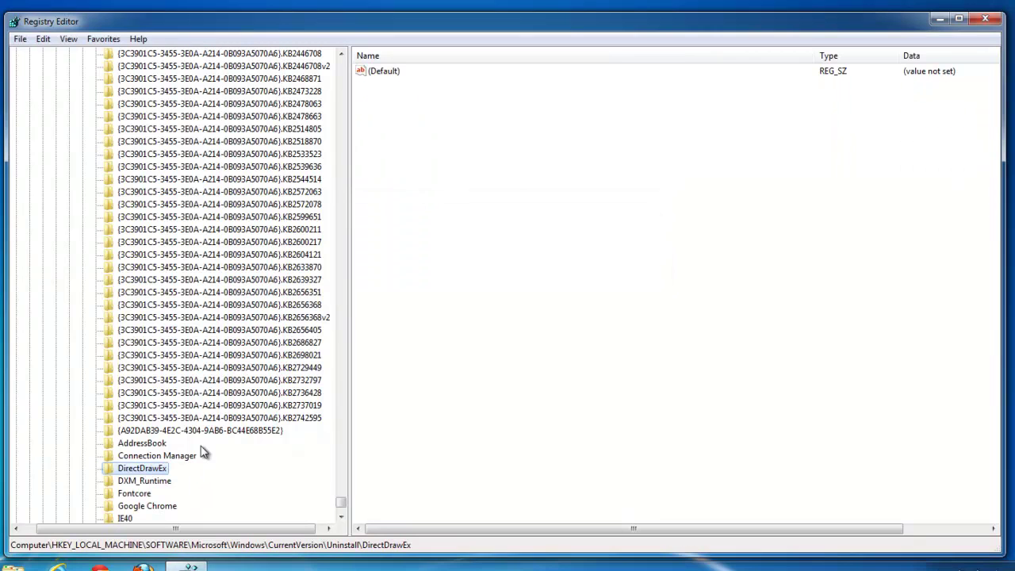
key("F3")
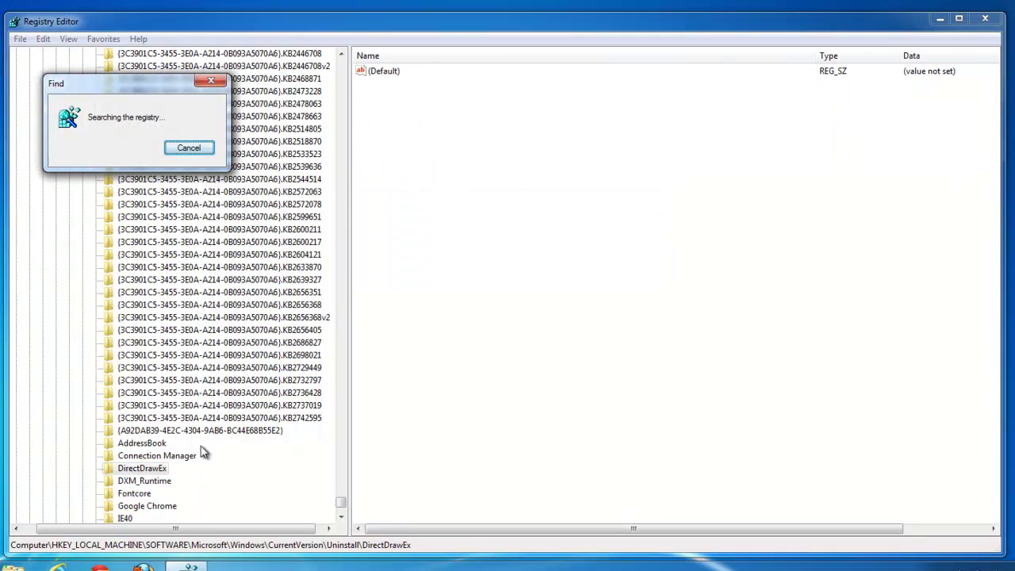